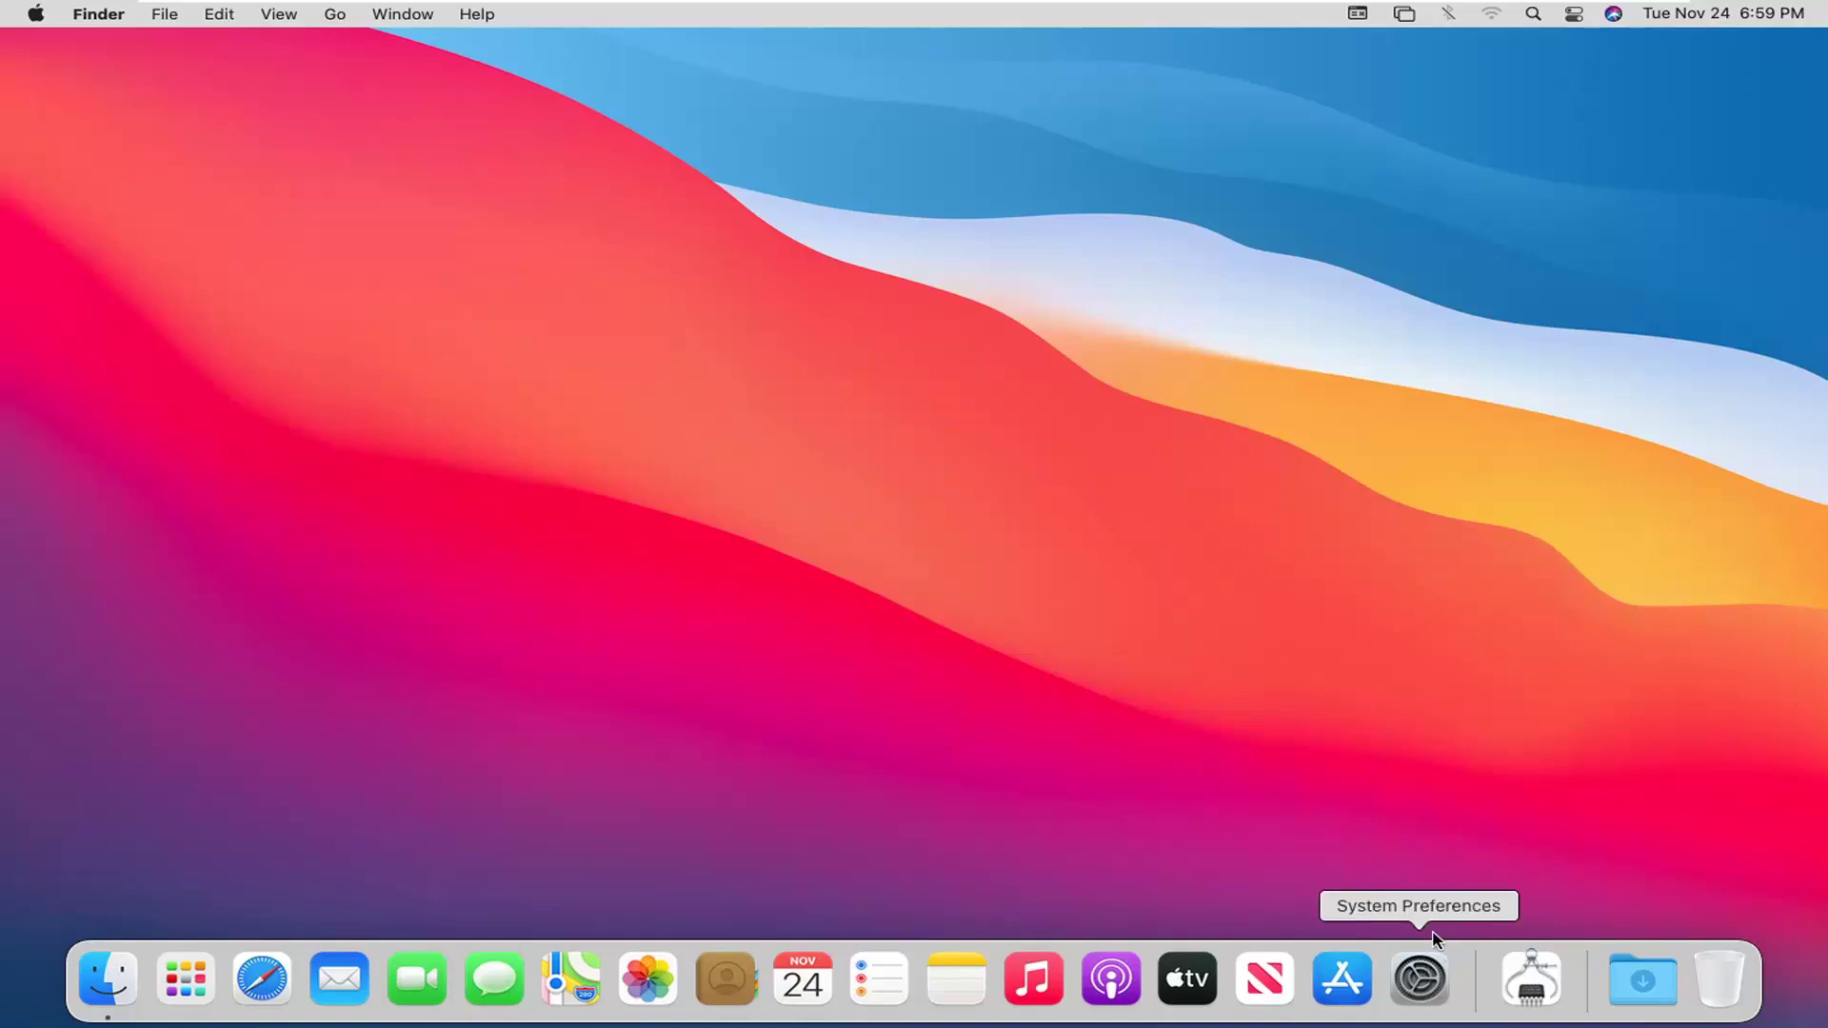
Launch System Preferences from the Dock to show the full grid of preference panes
click(1414, 980)
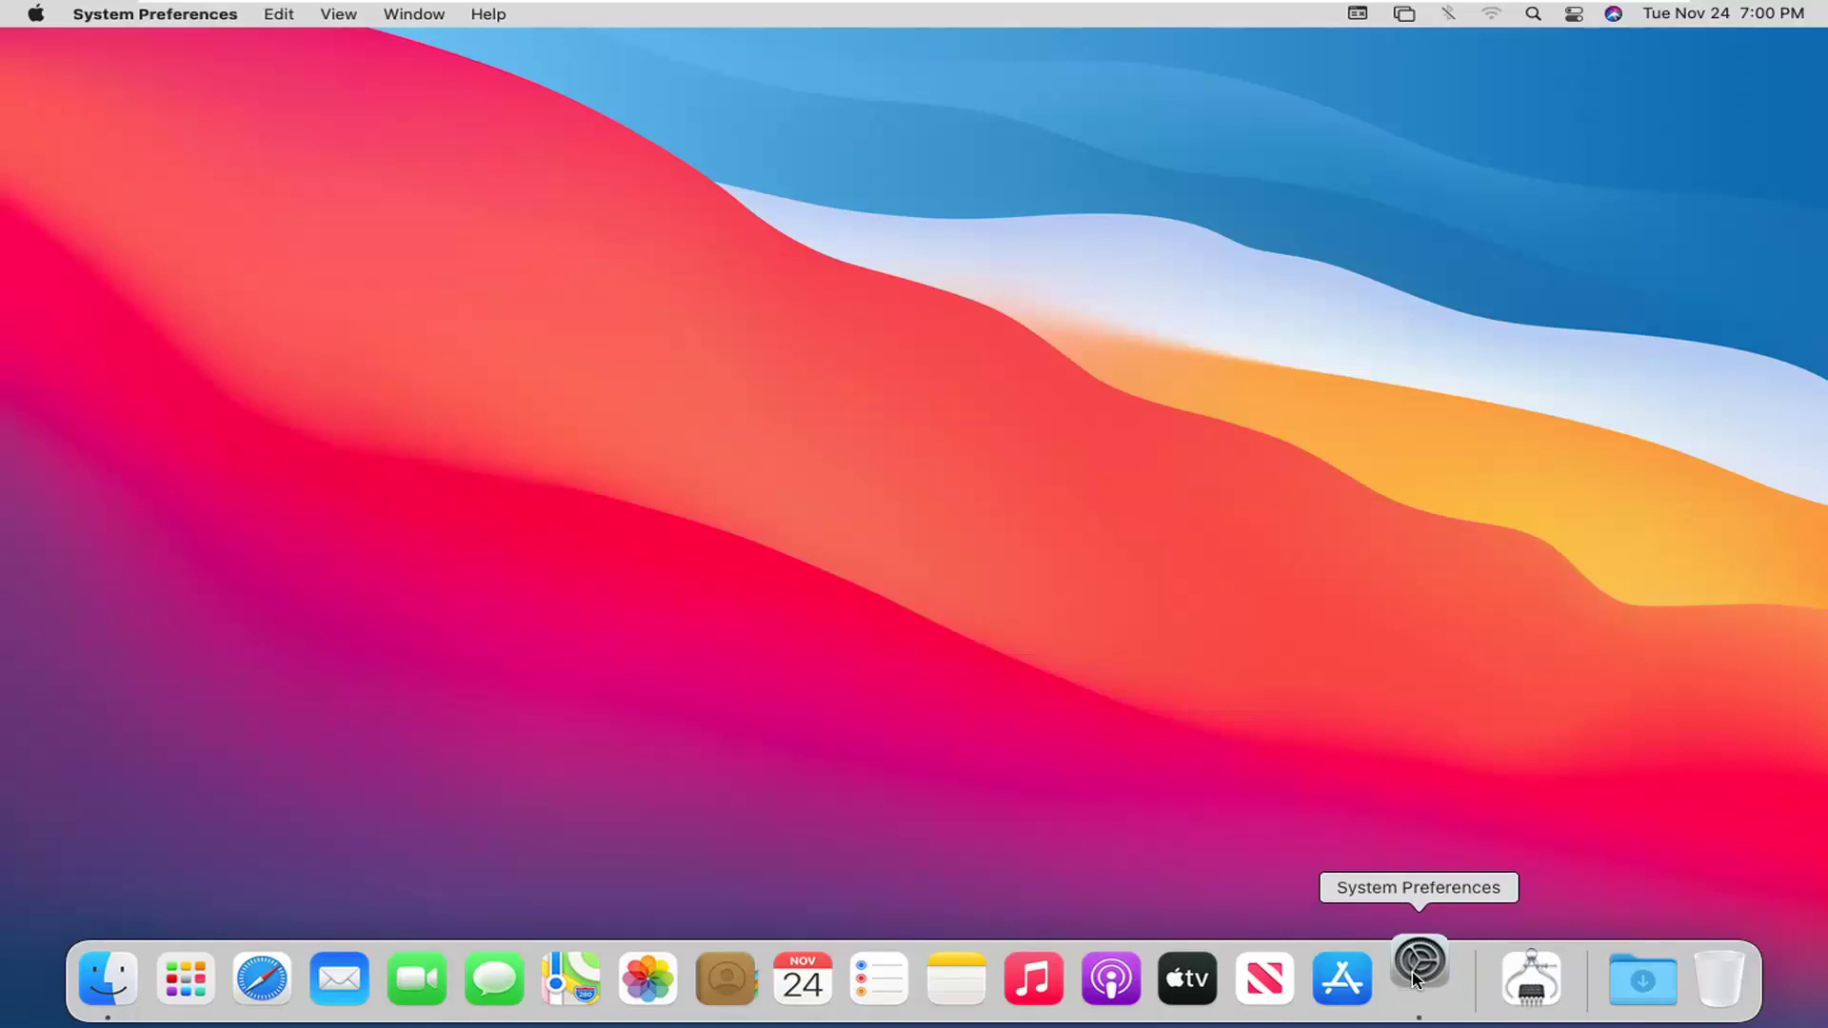
click(1415, 980)
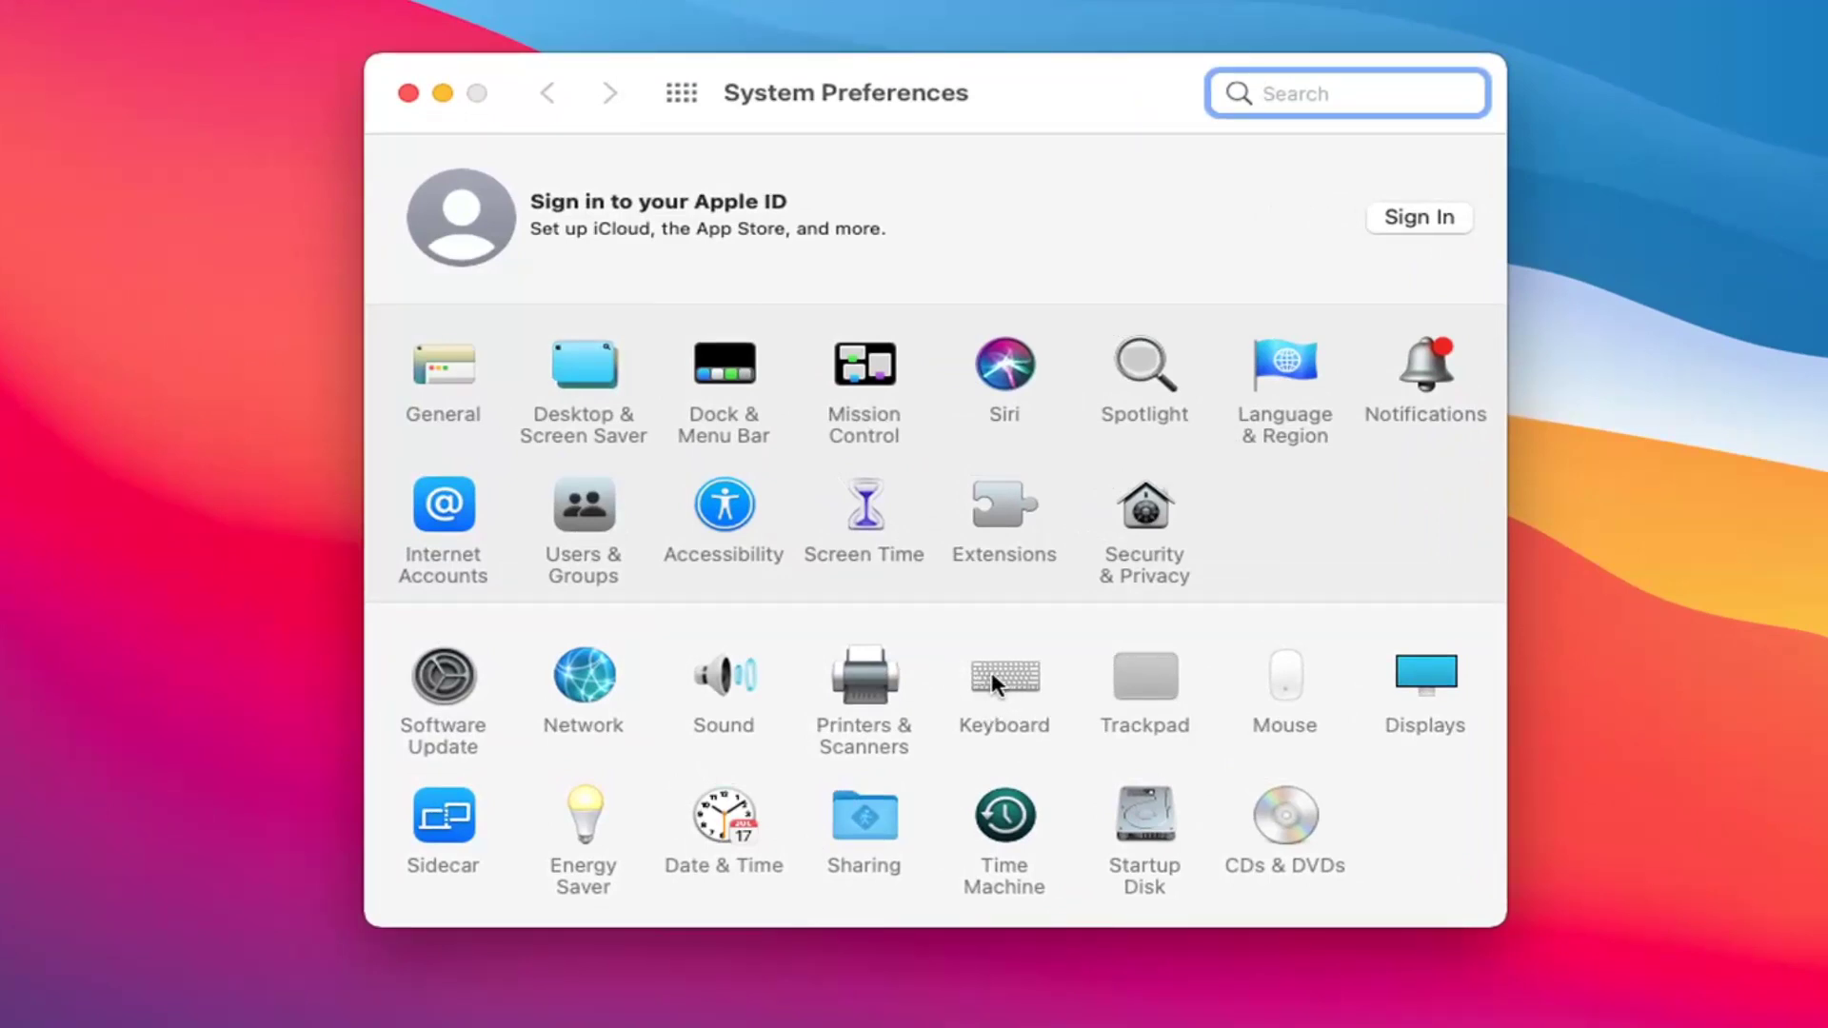
Open the Keyboard pane and review the Modifier Keys mappings, cancelling without changes
click(992, 671)
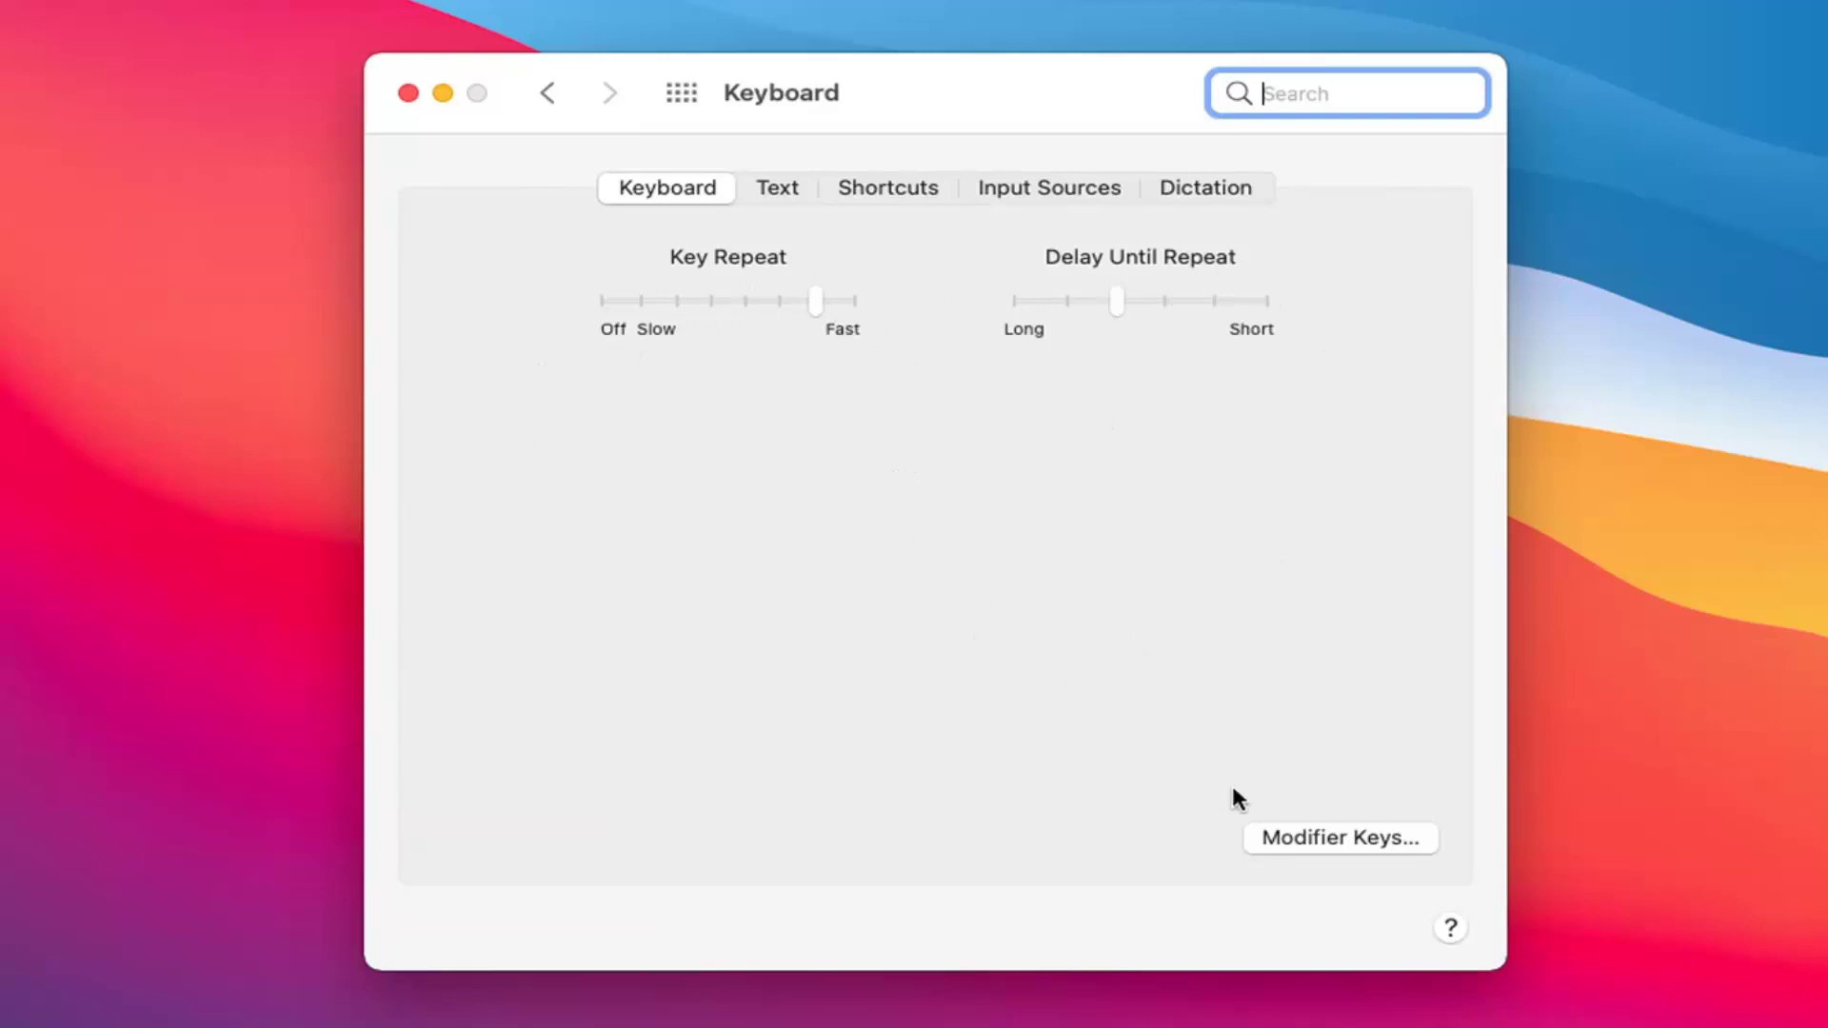
click(1319, 836)
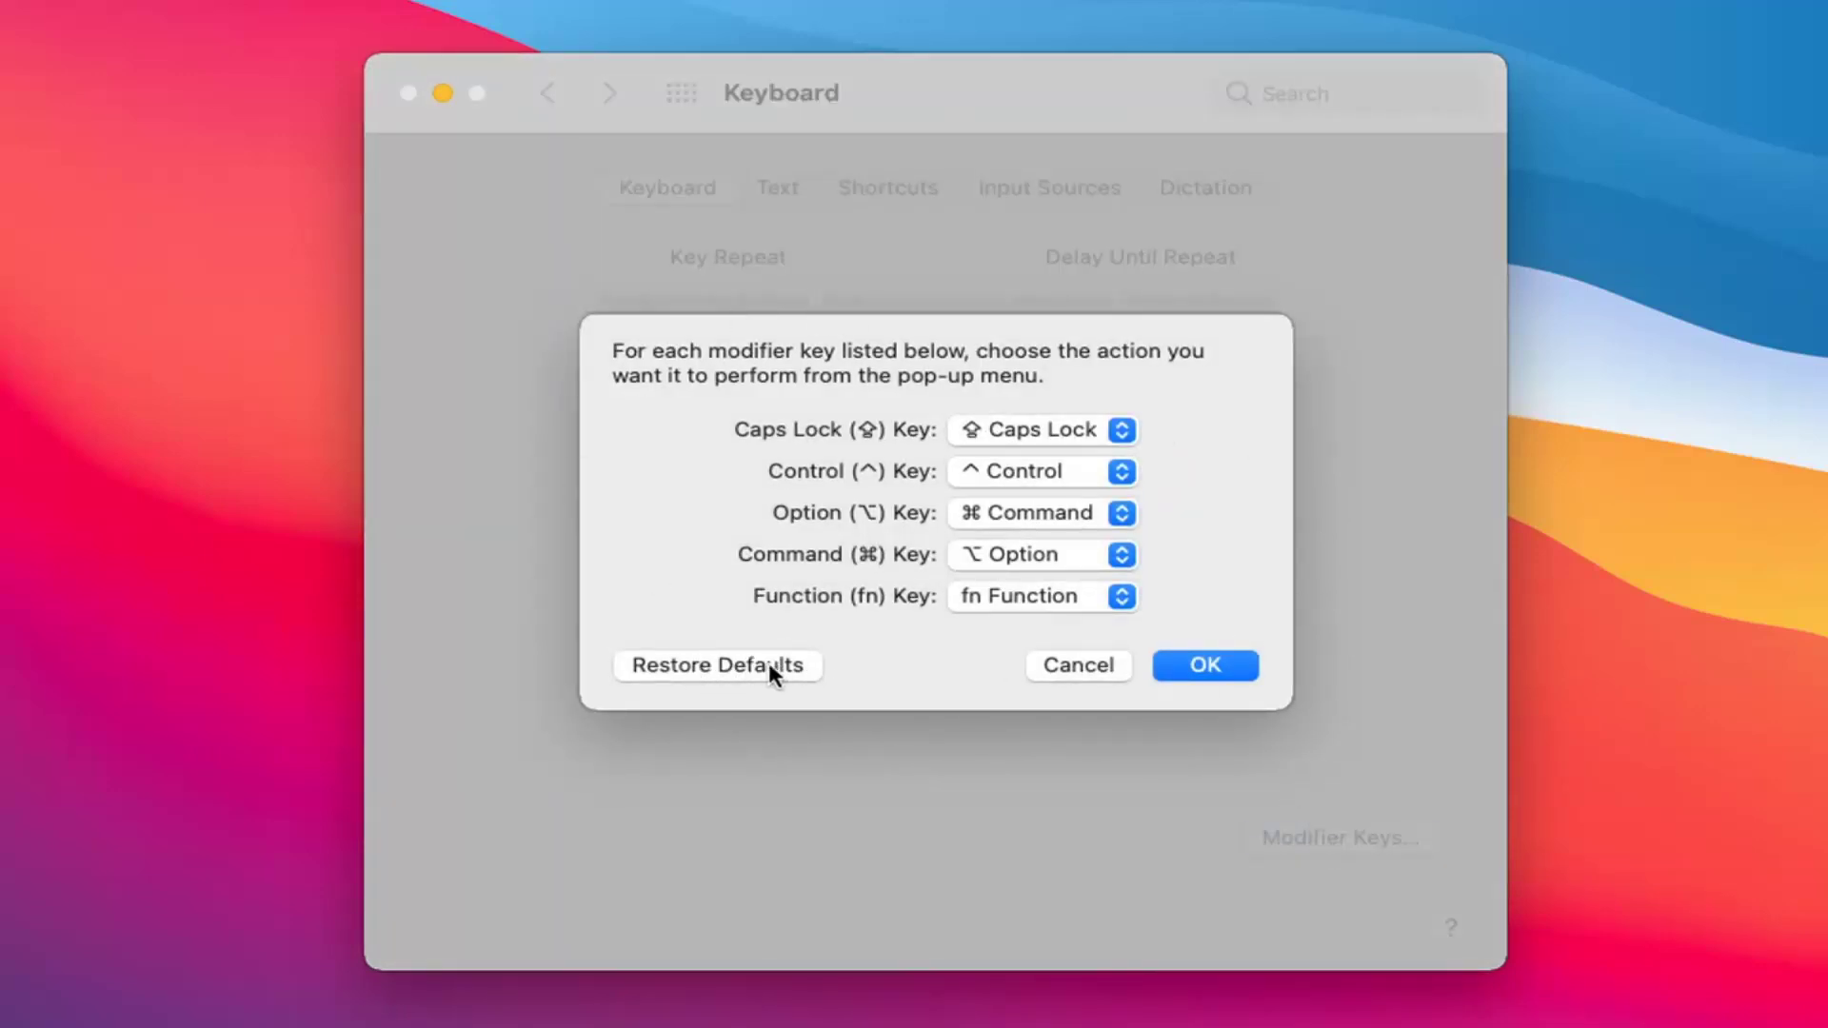
click(1056, 666)
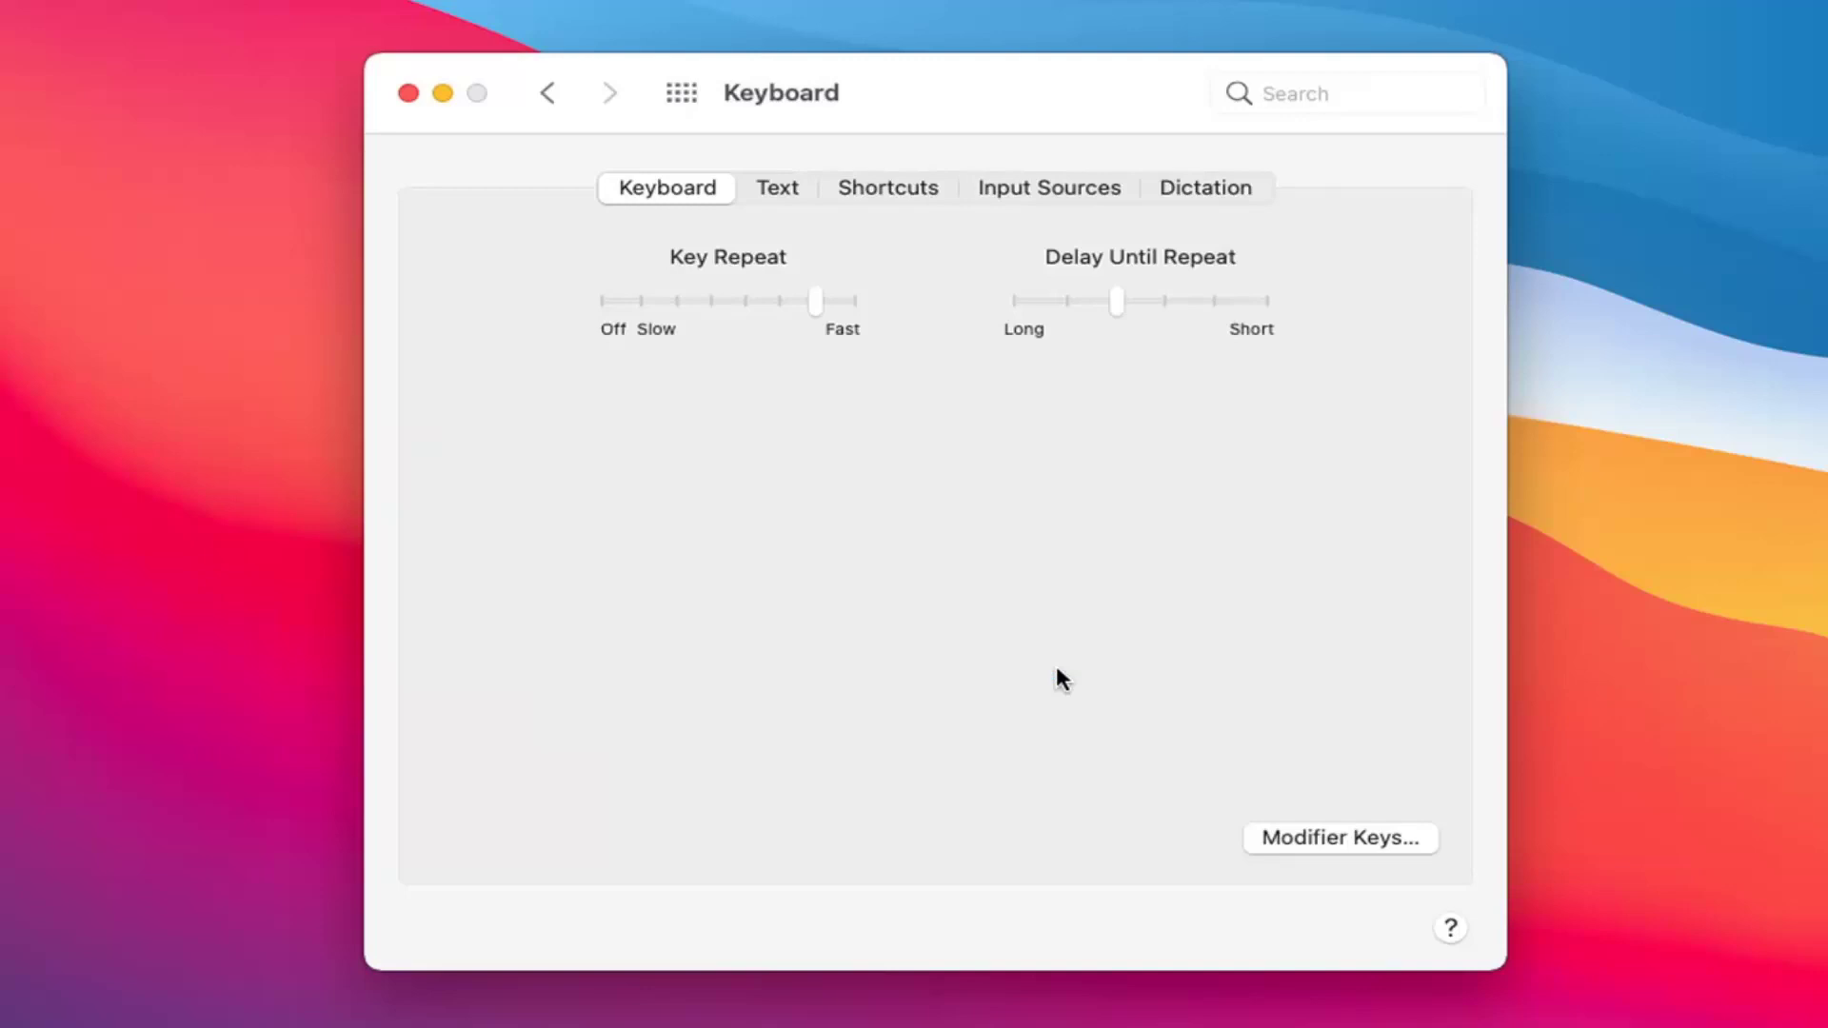
Browse the Keyboard Text and Shortcuts tabs, ending on Input Sources showing only U.S
click(762, 191)
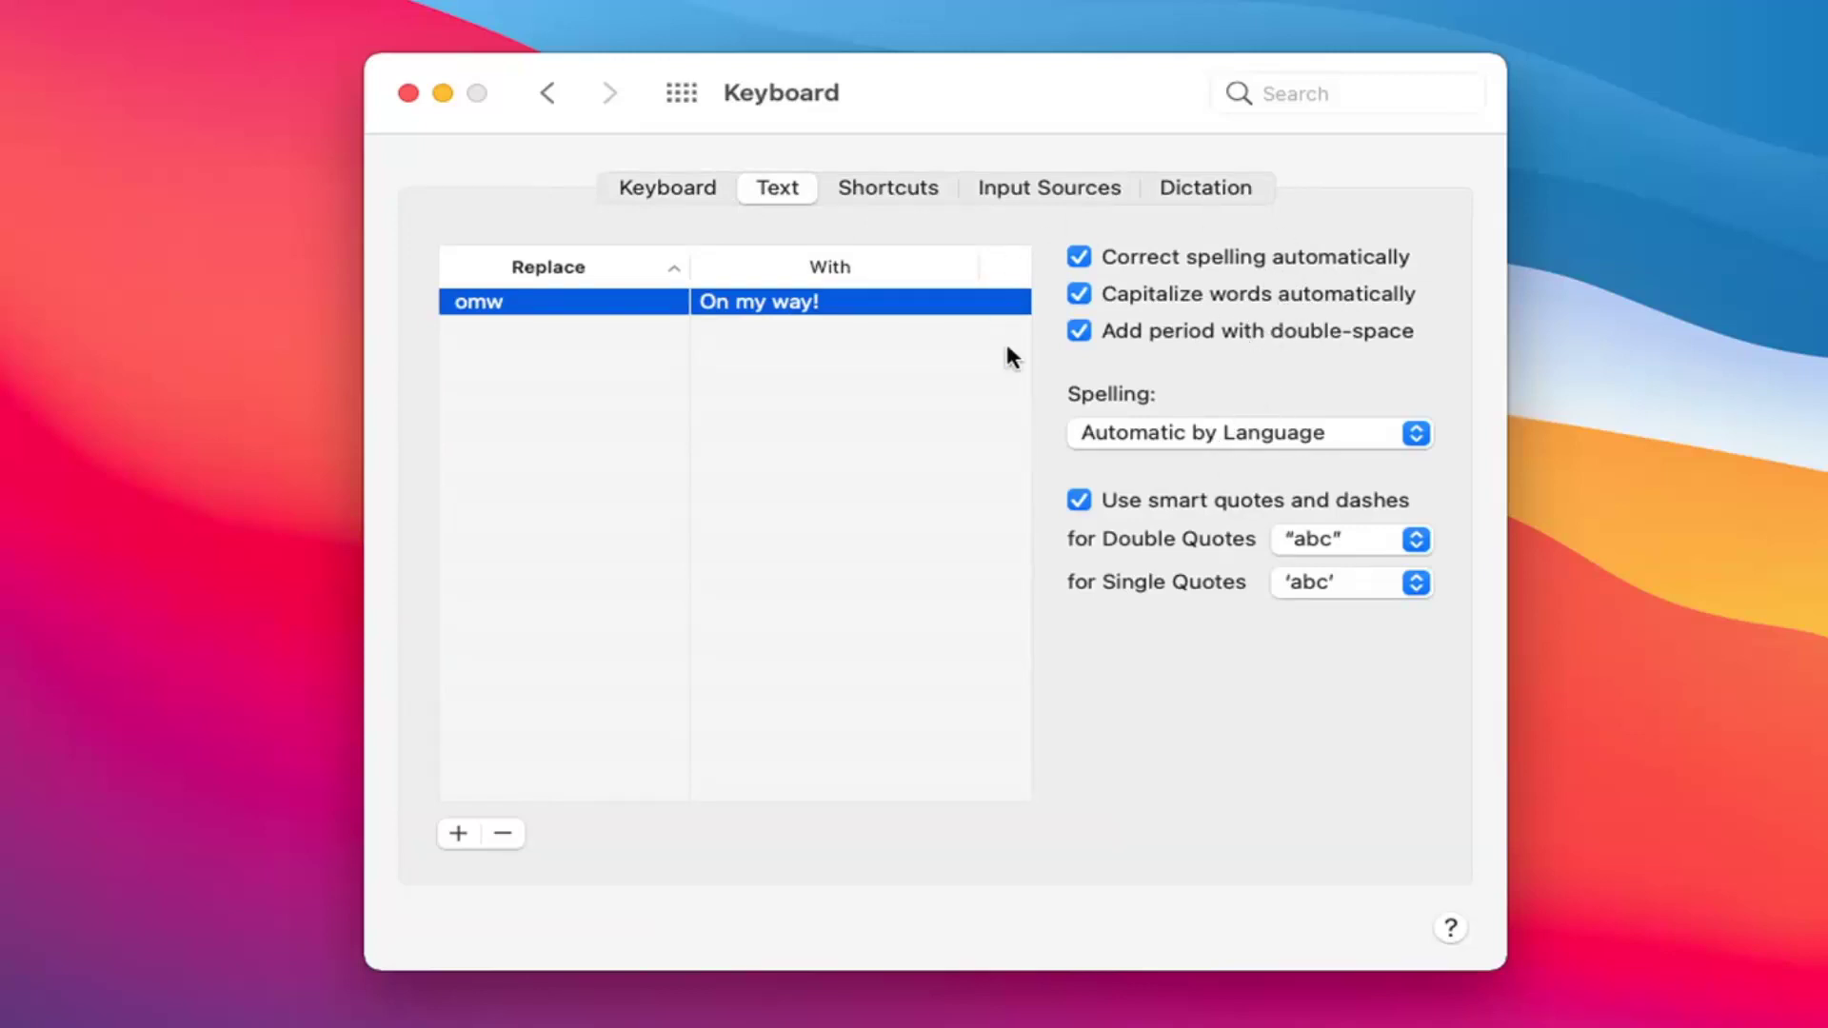
click(891, 191)
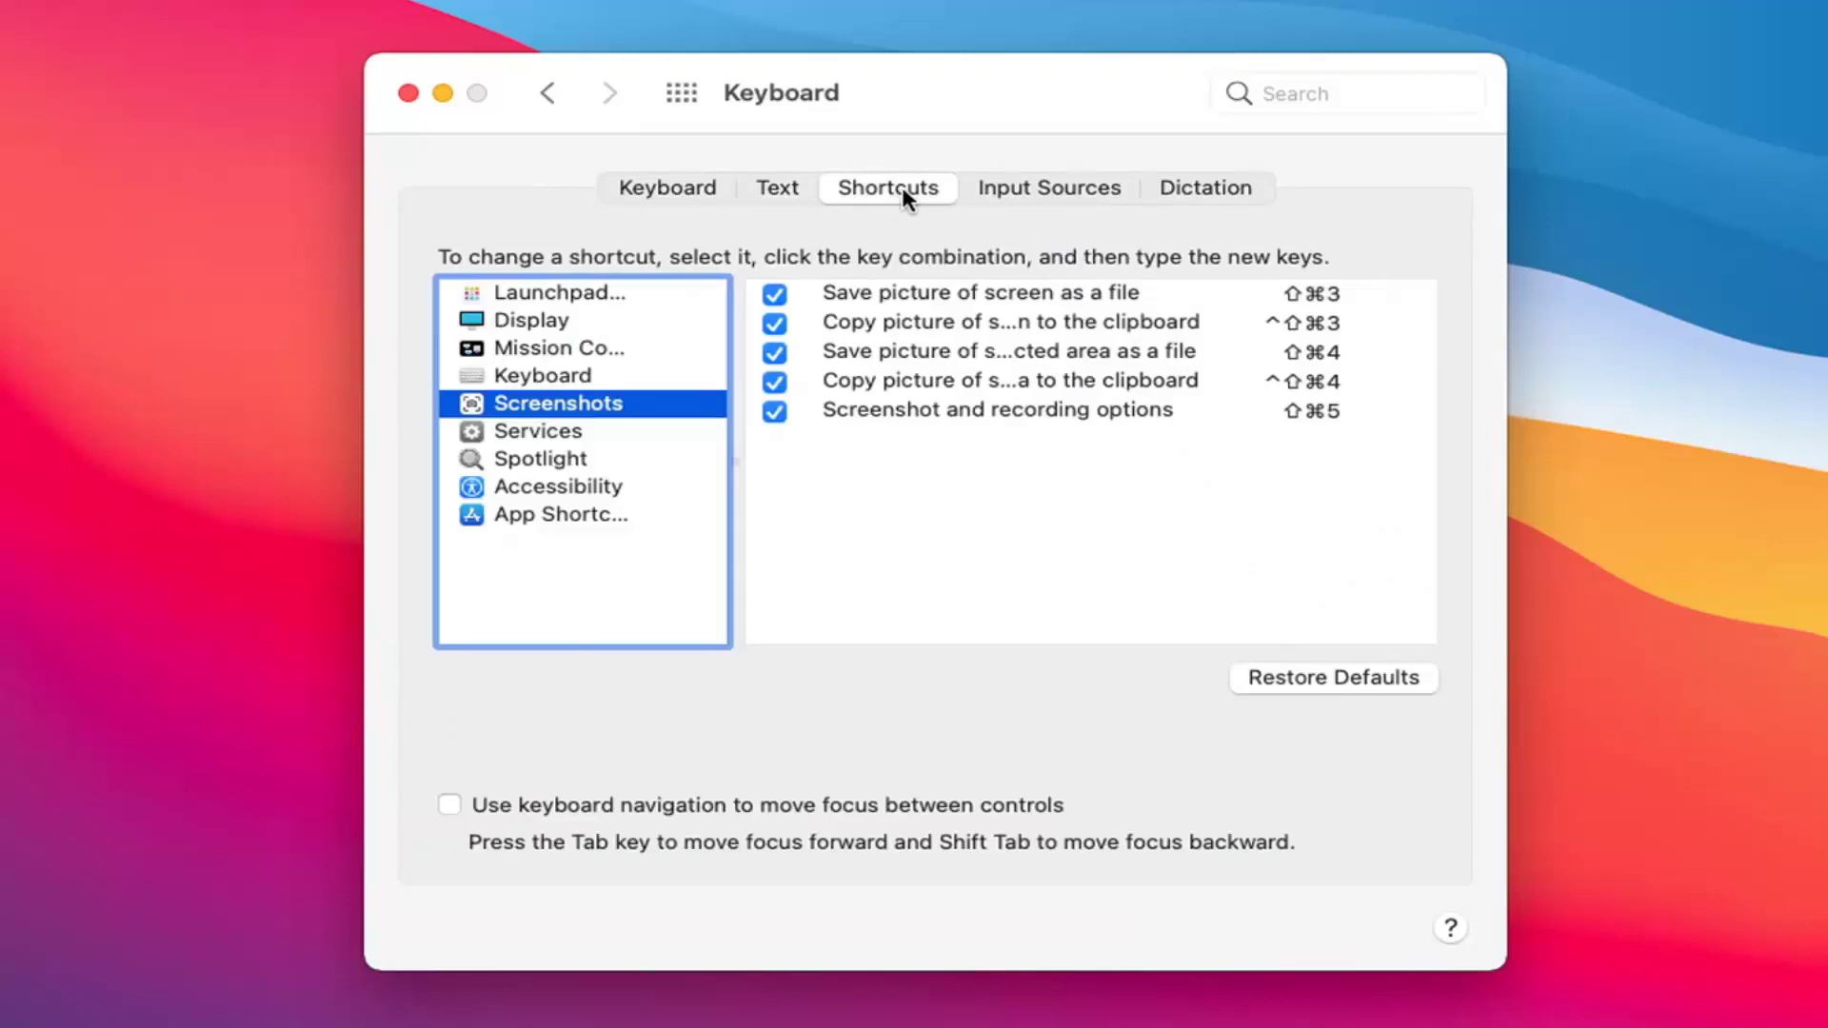
click(1044, 191)
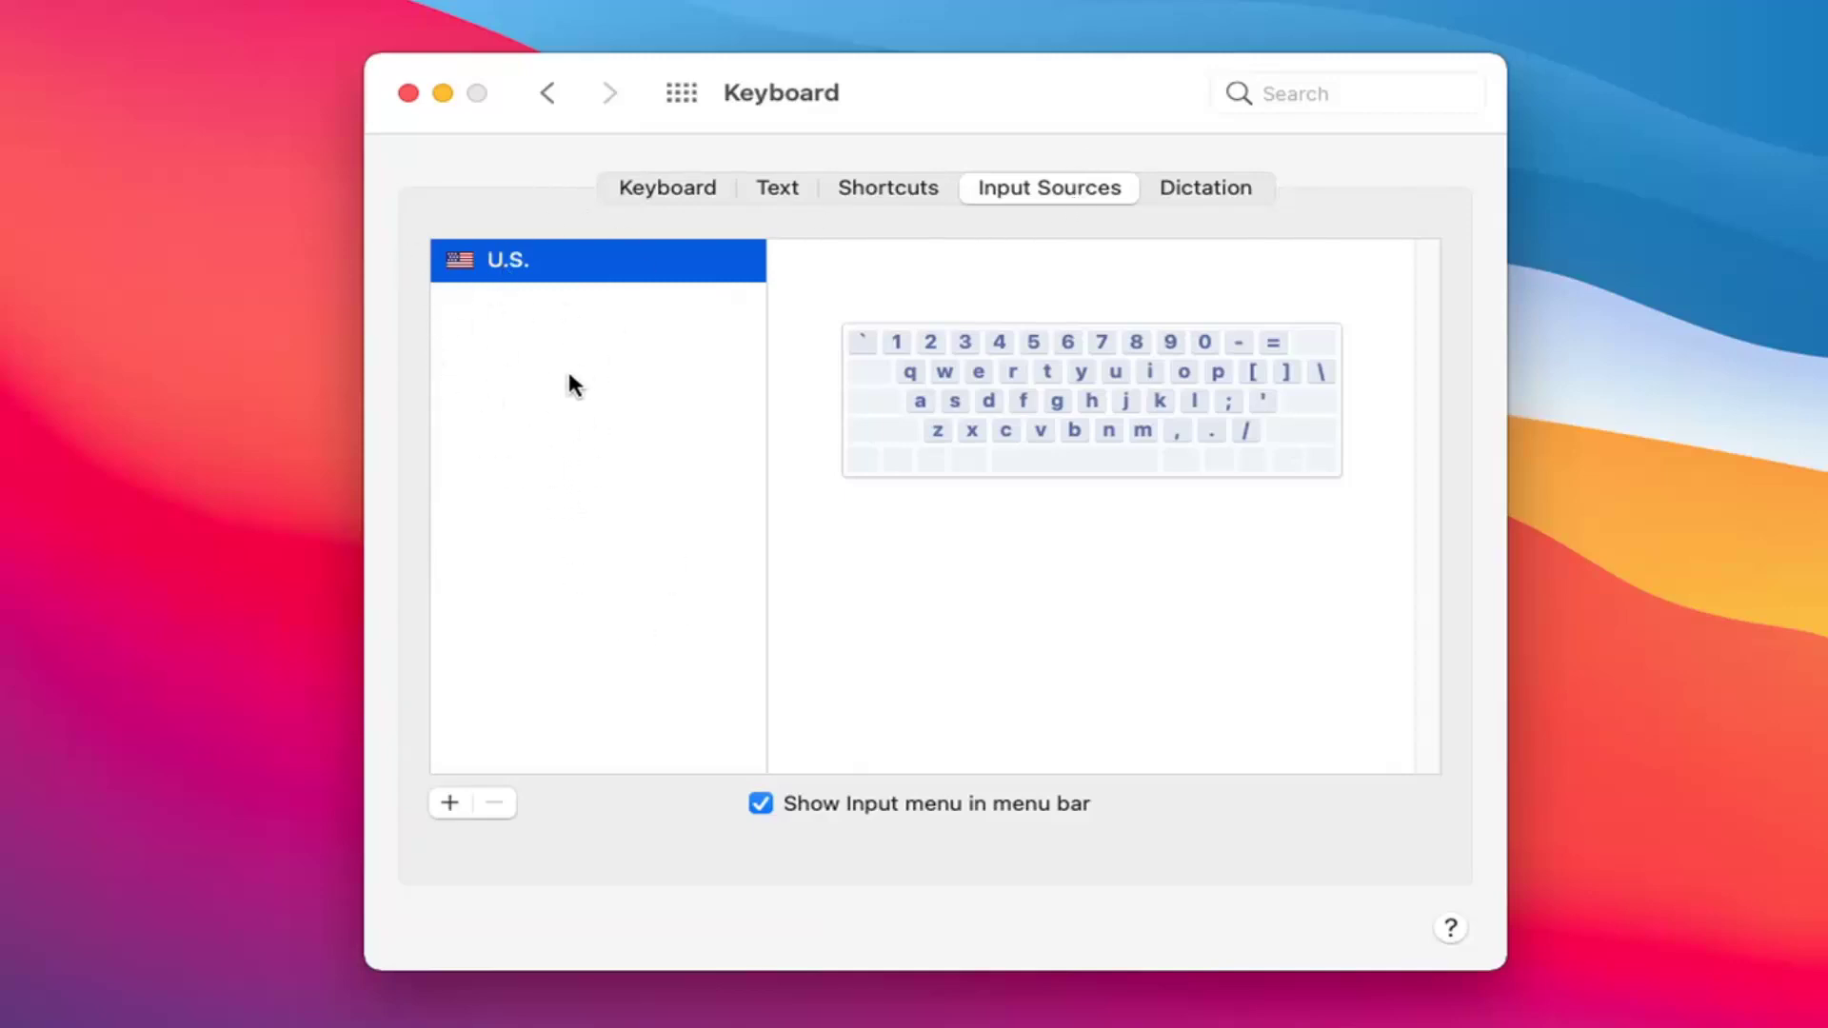
click(448, 805)
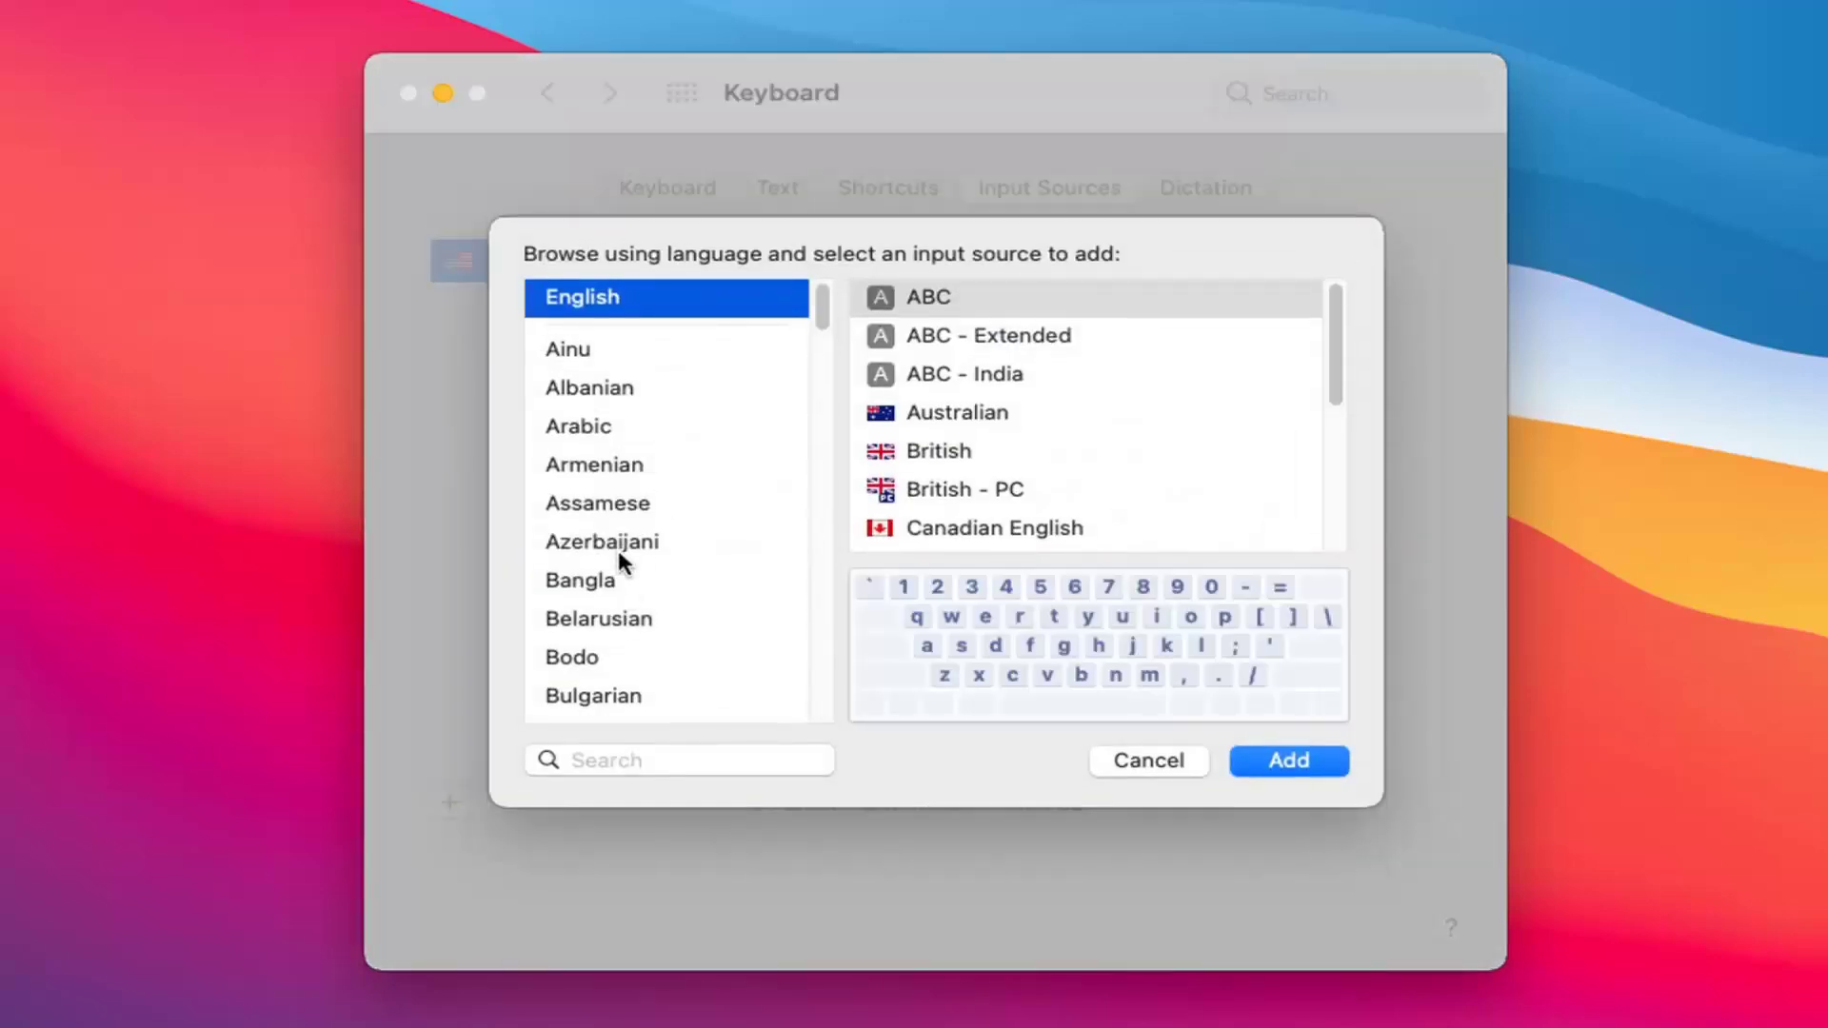
scroll(620, 563, down, 3)
scroll(918, 356, down, 2)
scroll(606, 566, down, 8)
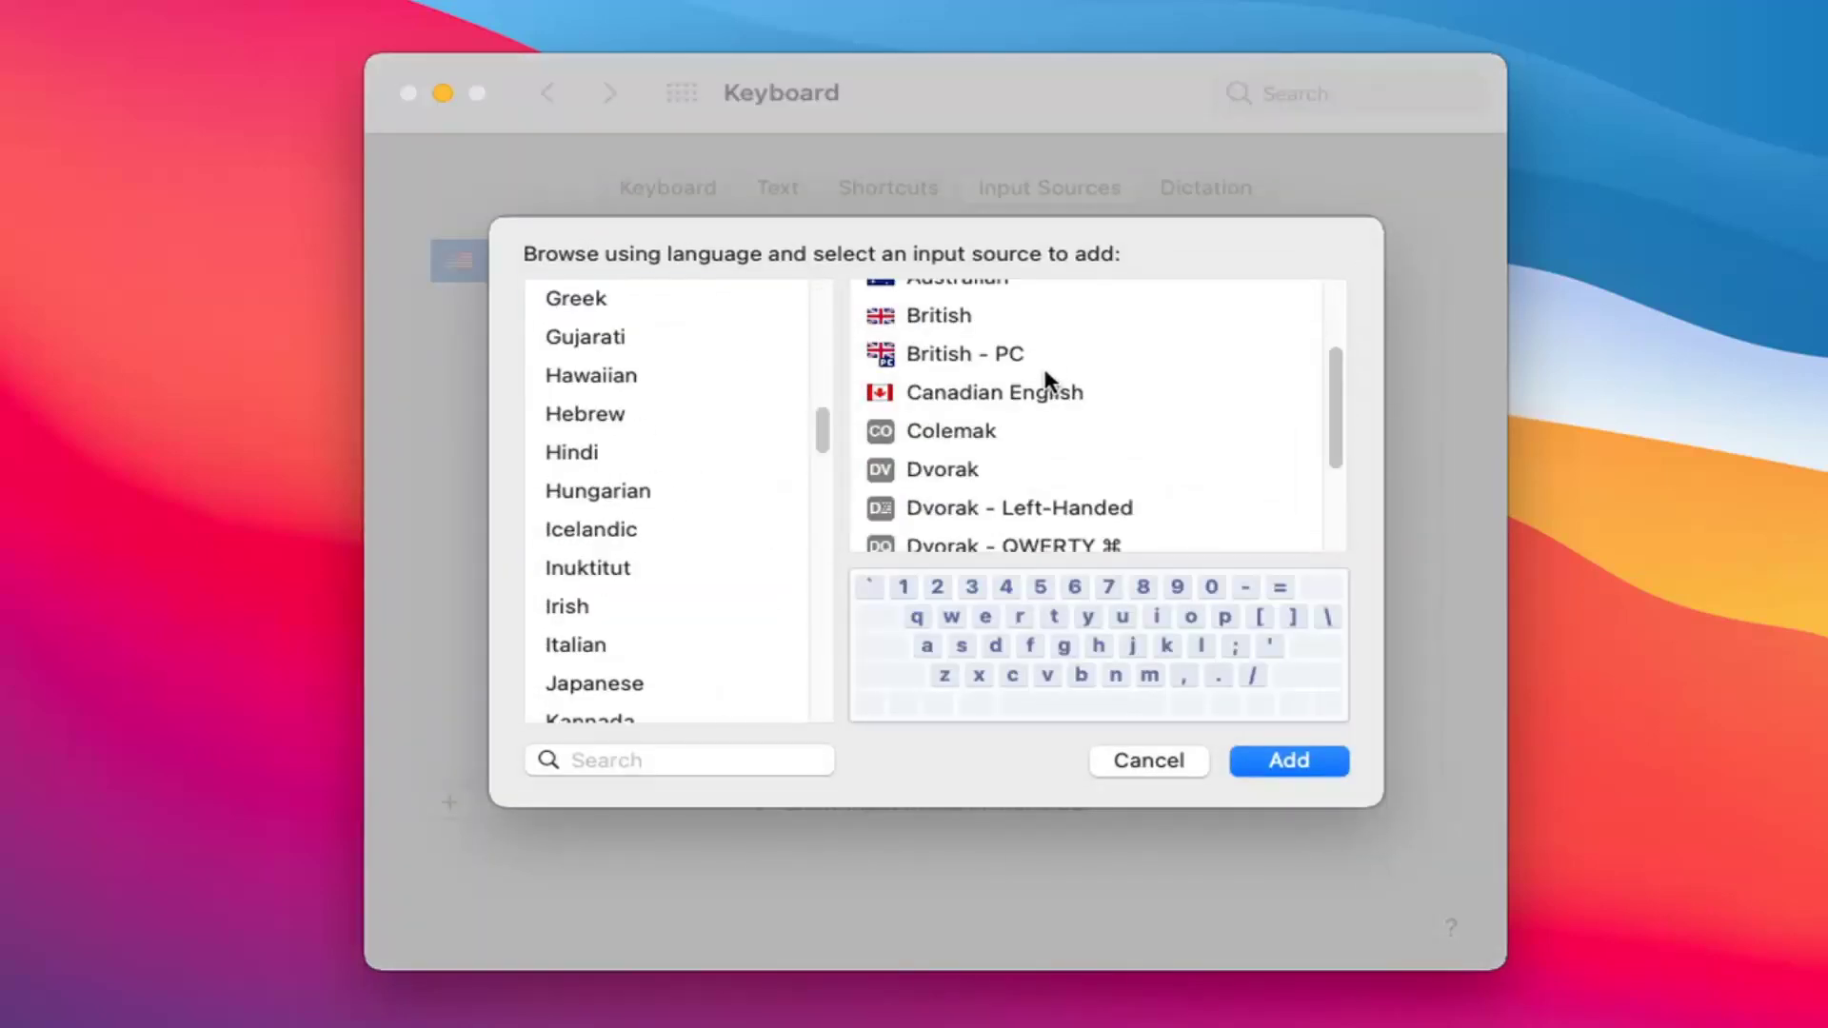
scroll(1179, 436, down, 3)
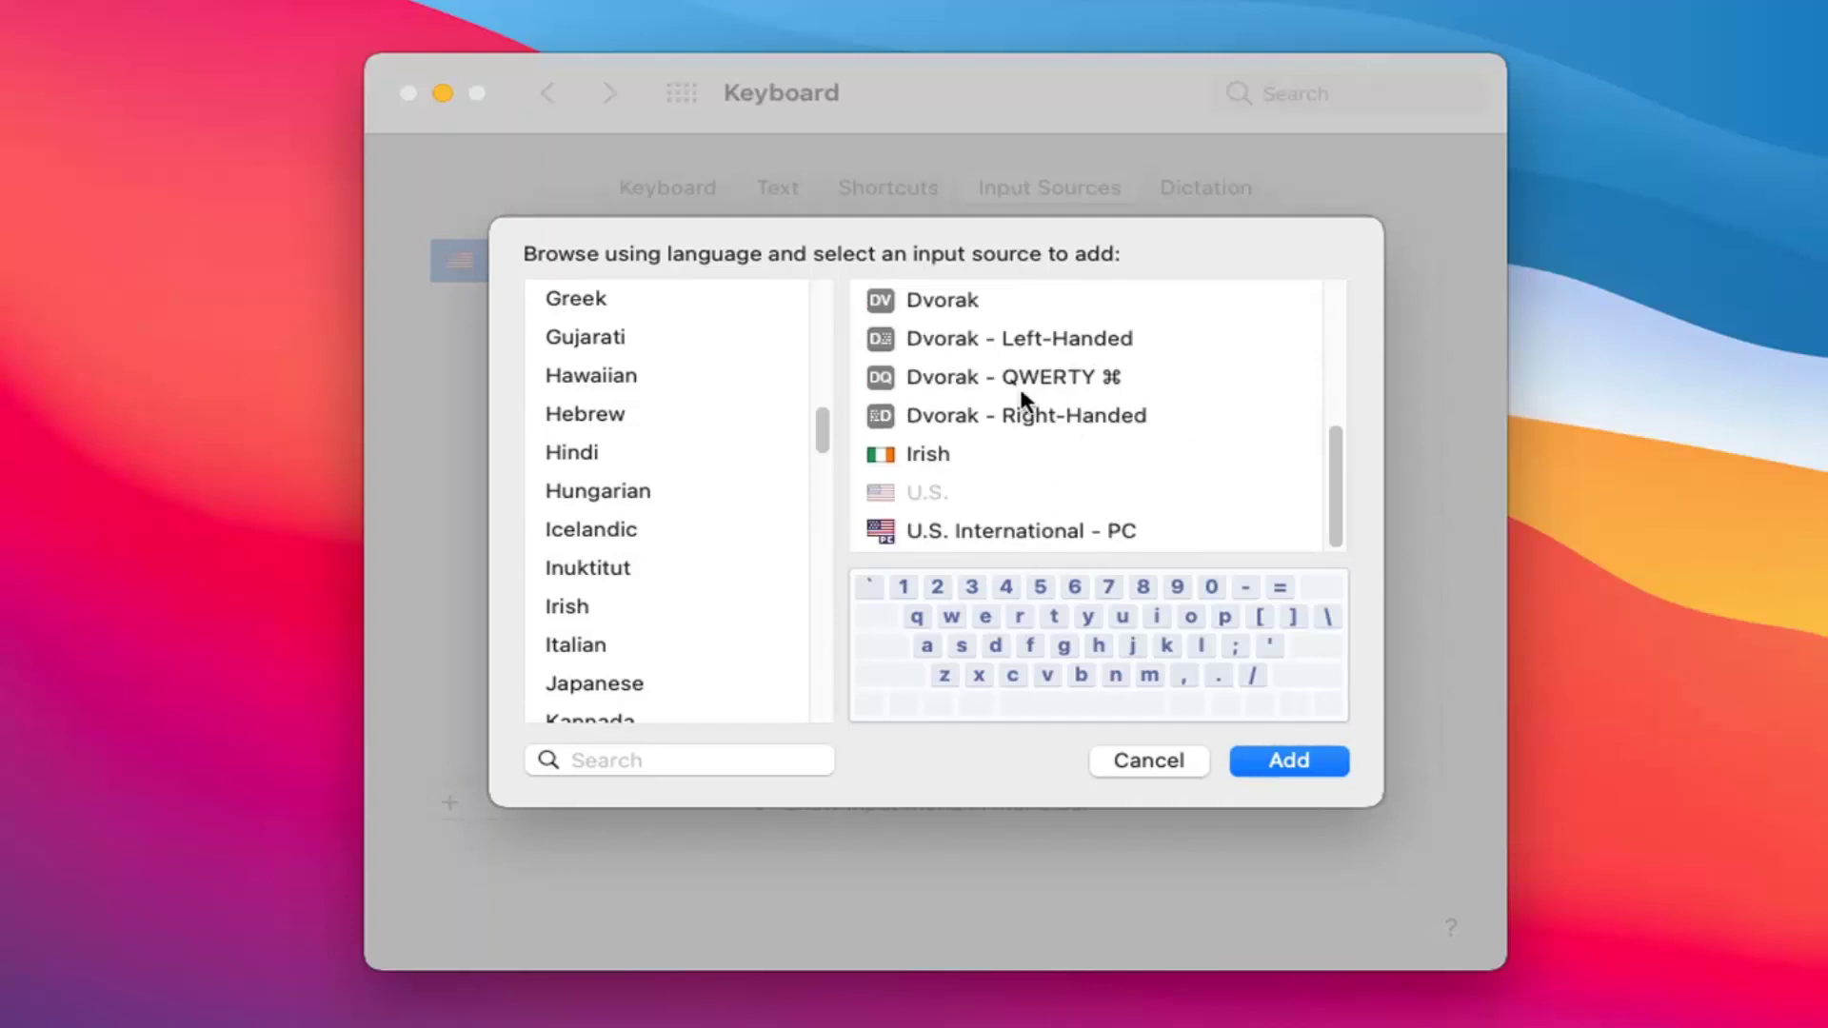
scroll(1020, 401, up, 5)
scroll(633, 544, down, 1)
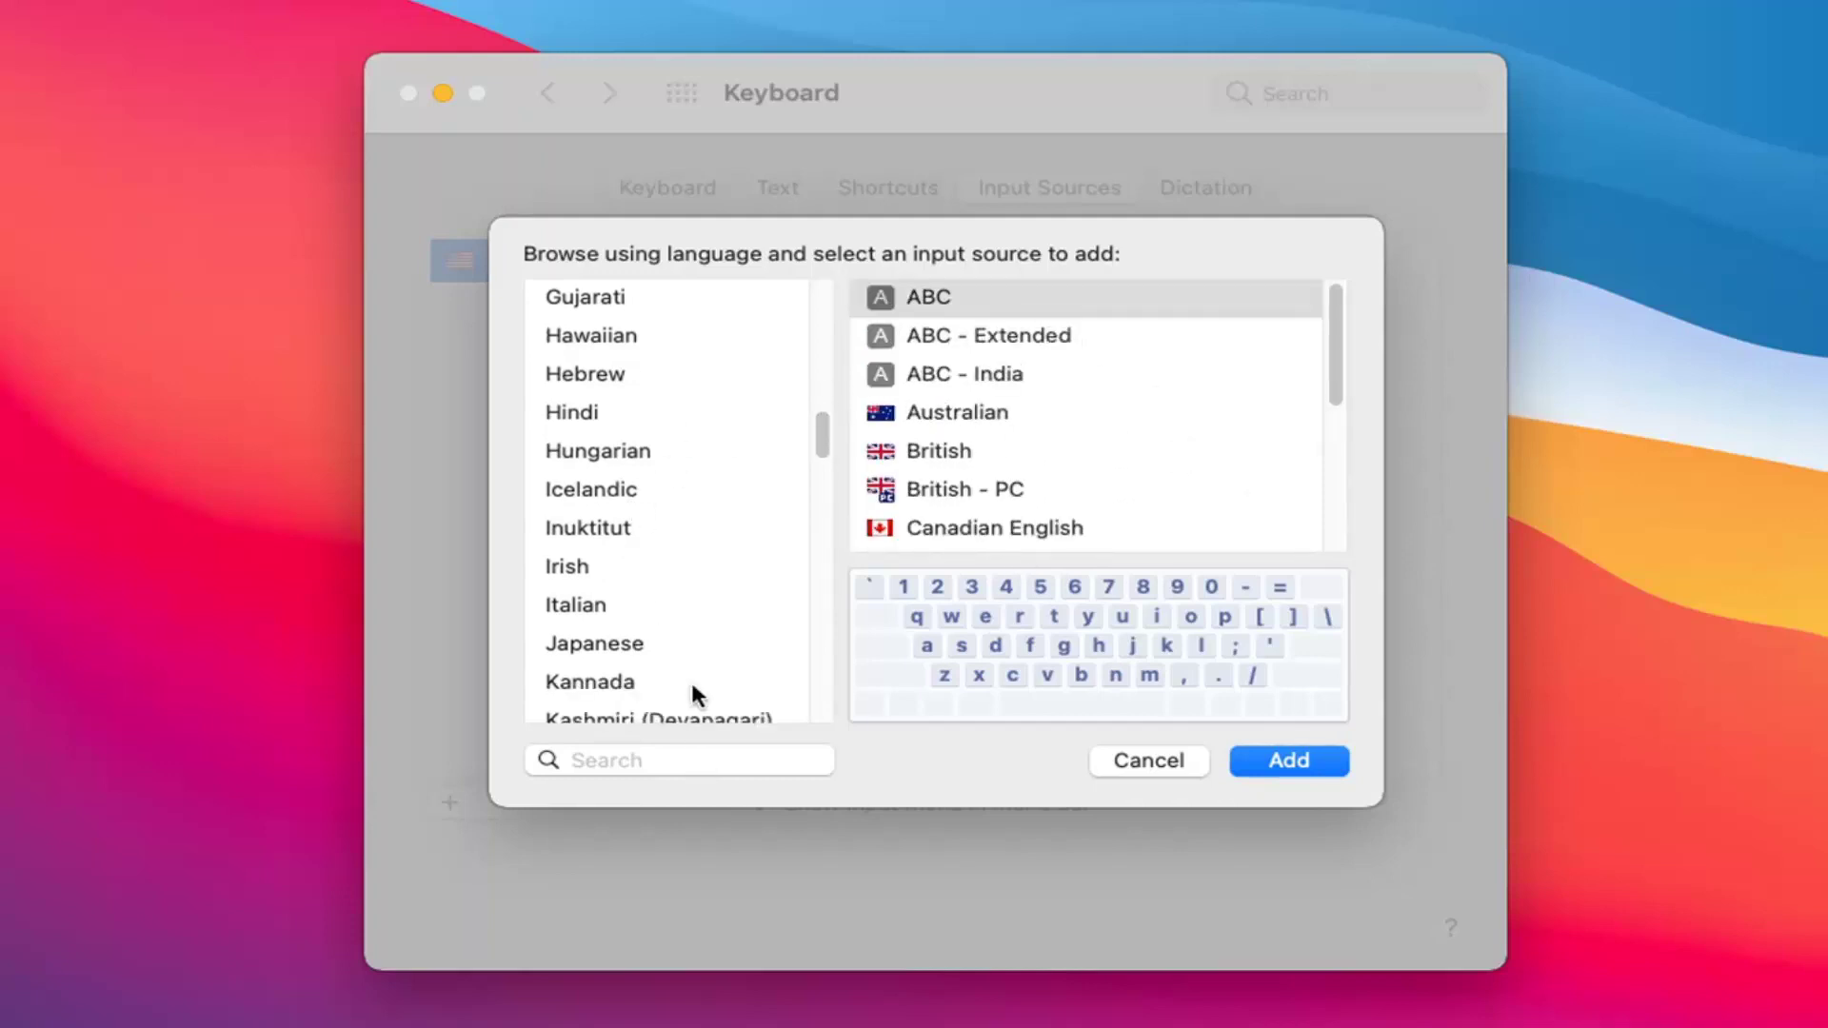
click(1150, 762)
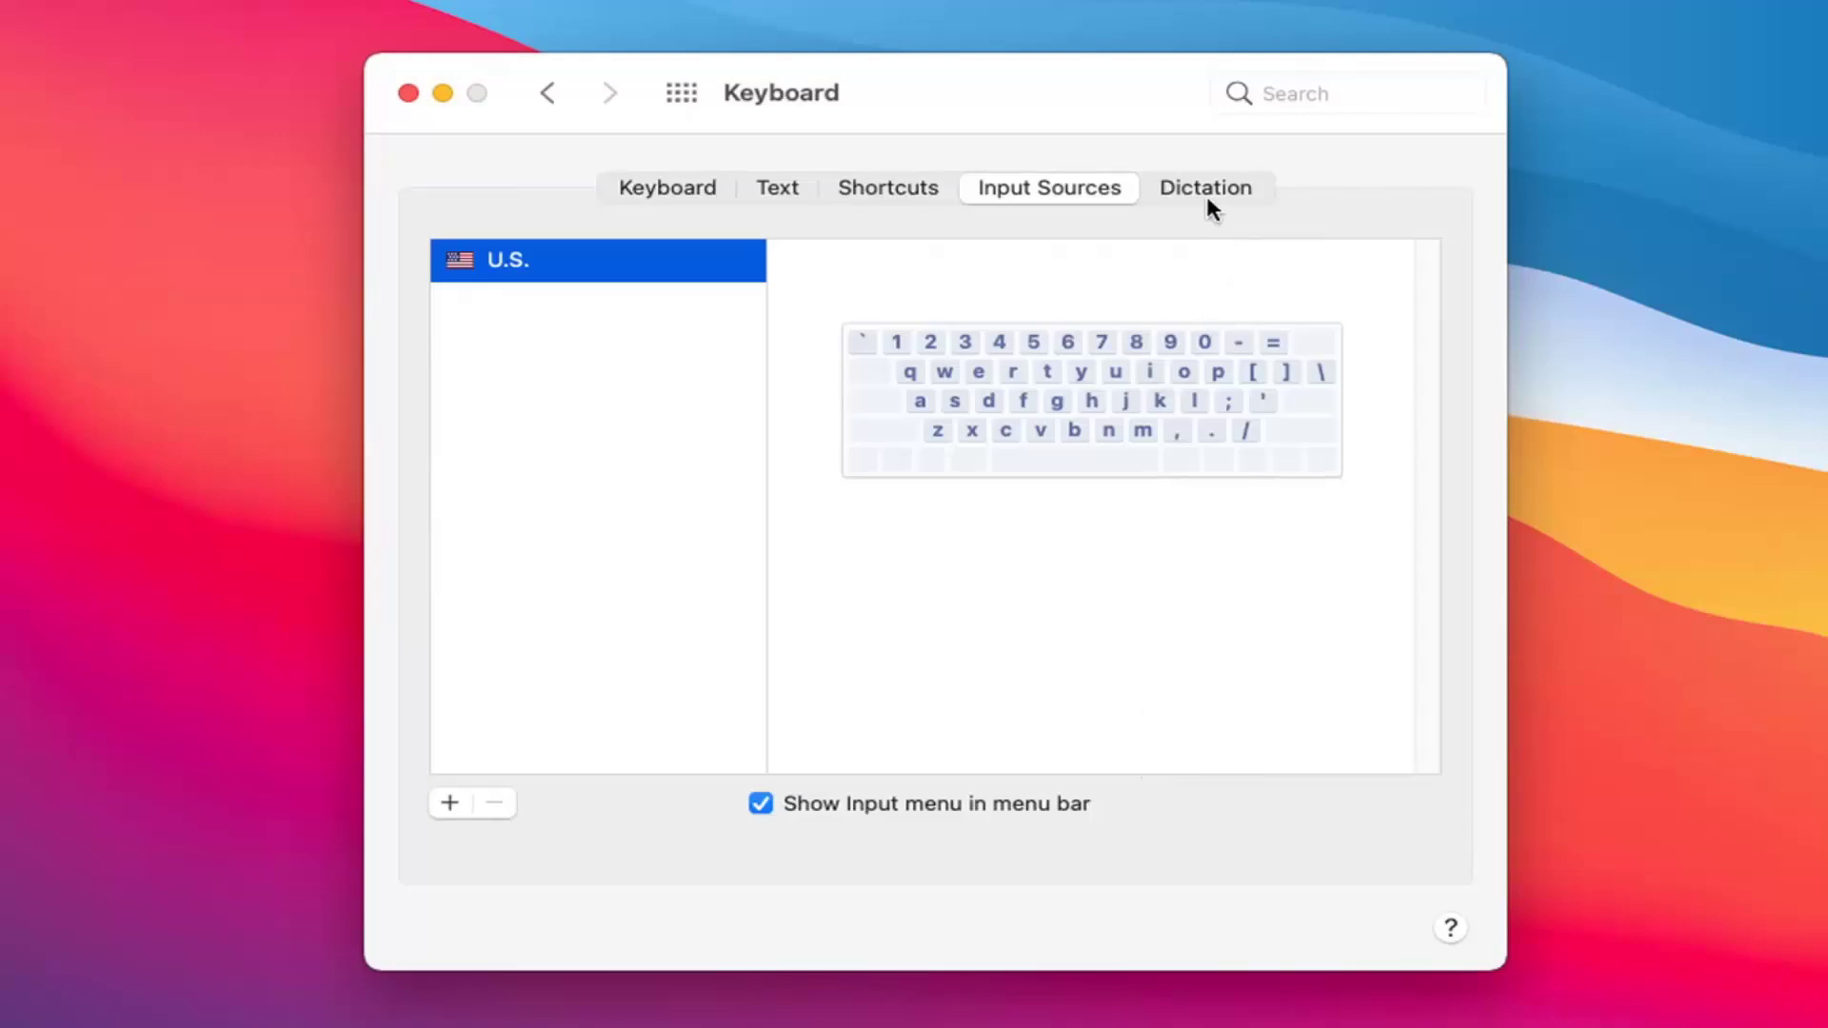
Check the Dictation tab, return to the Keyboard tab, then go back to all panes
click(1207, 194)
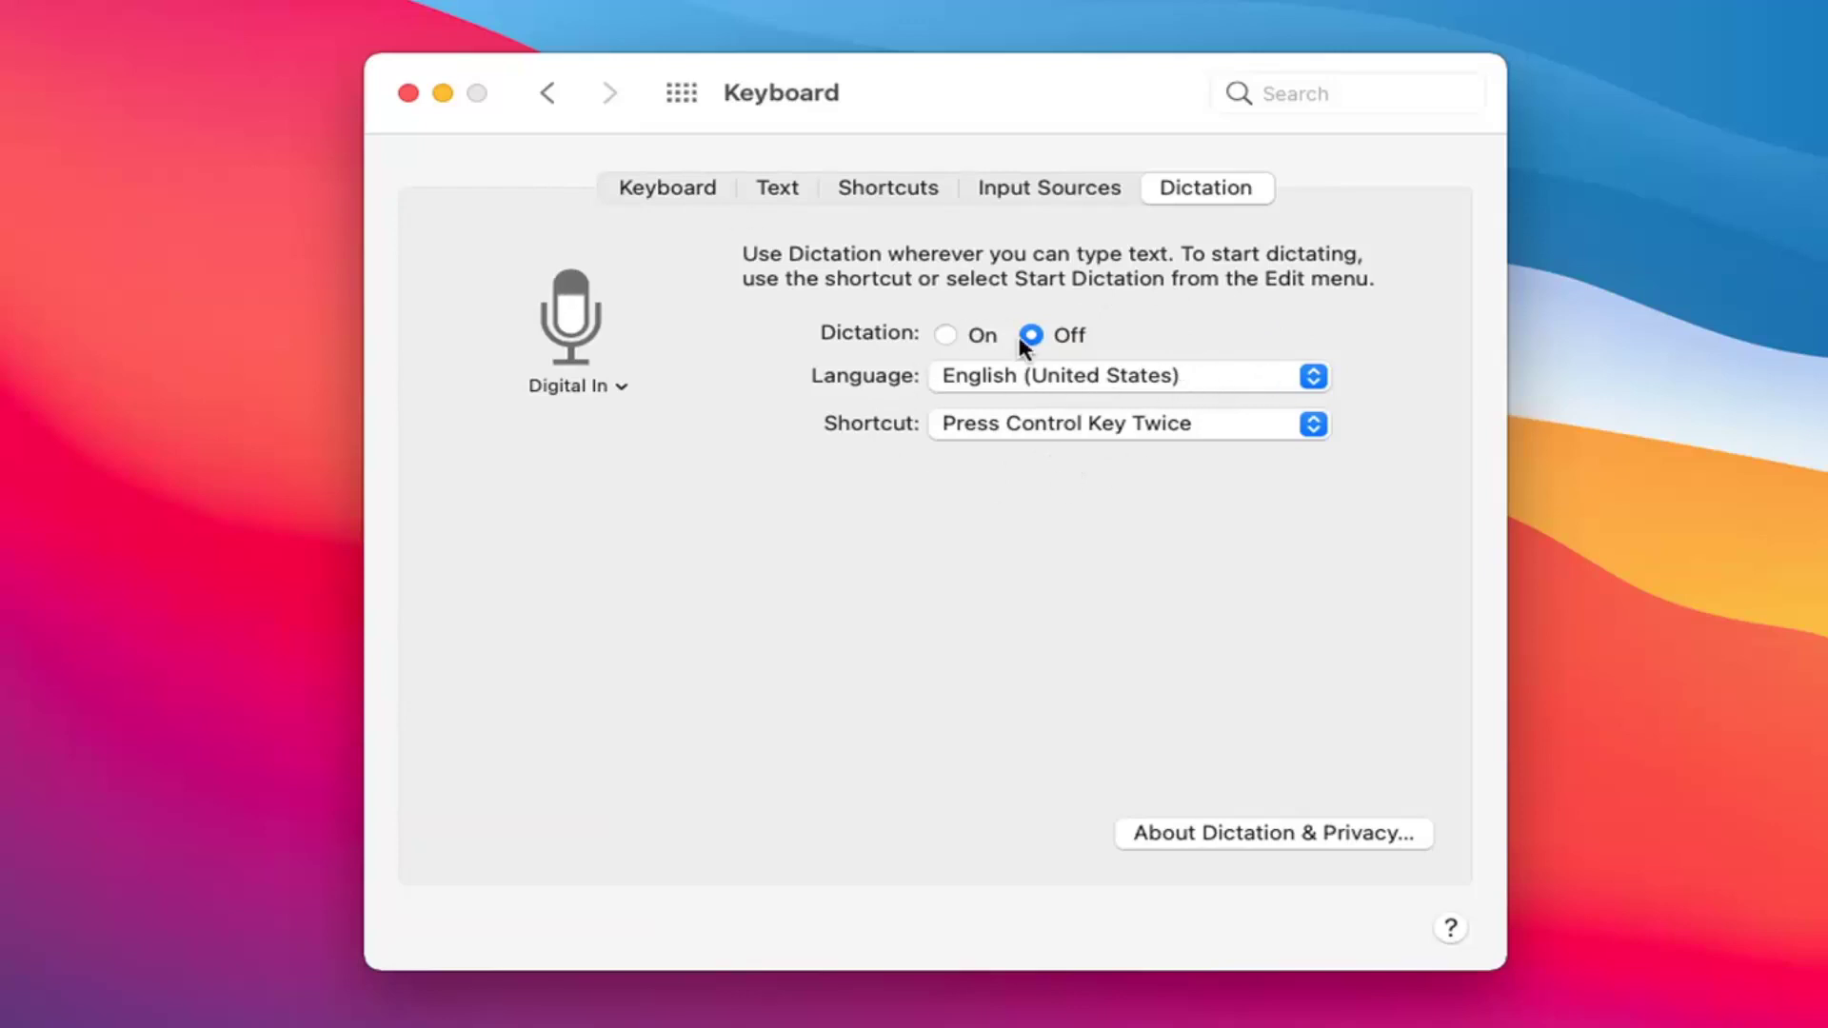
click(669, 188)
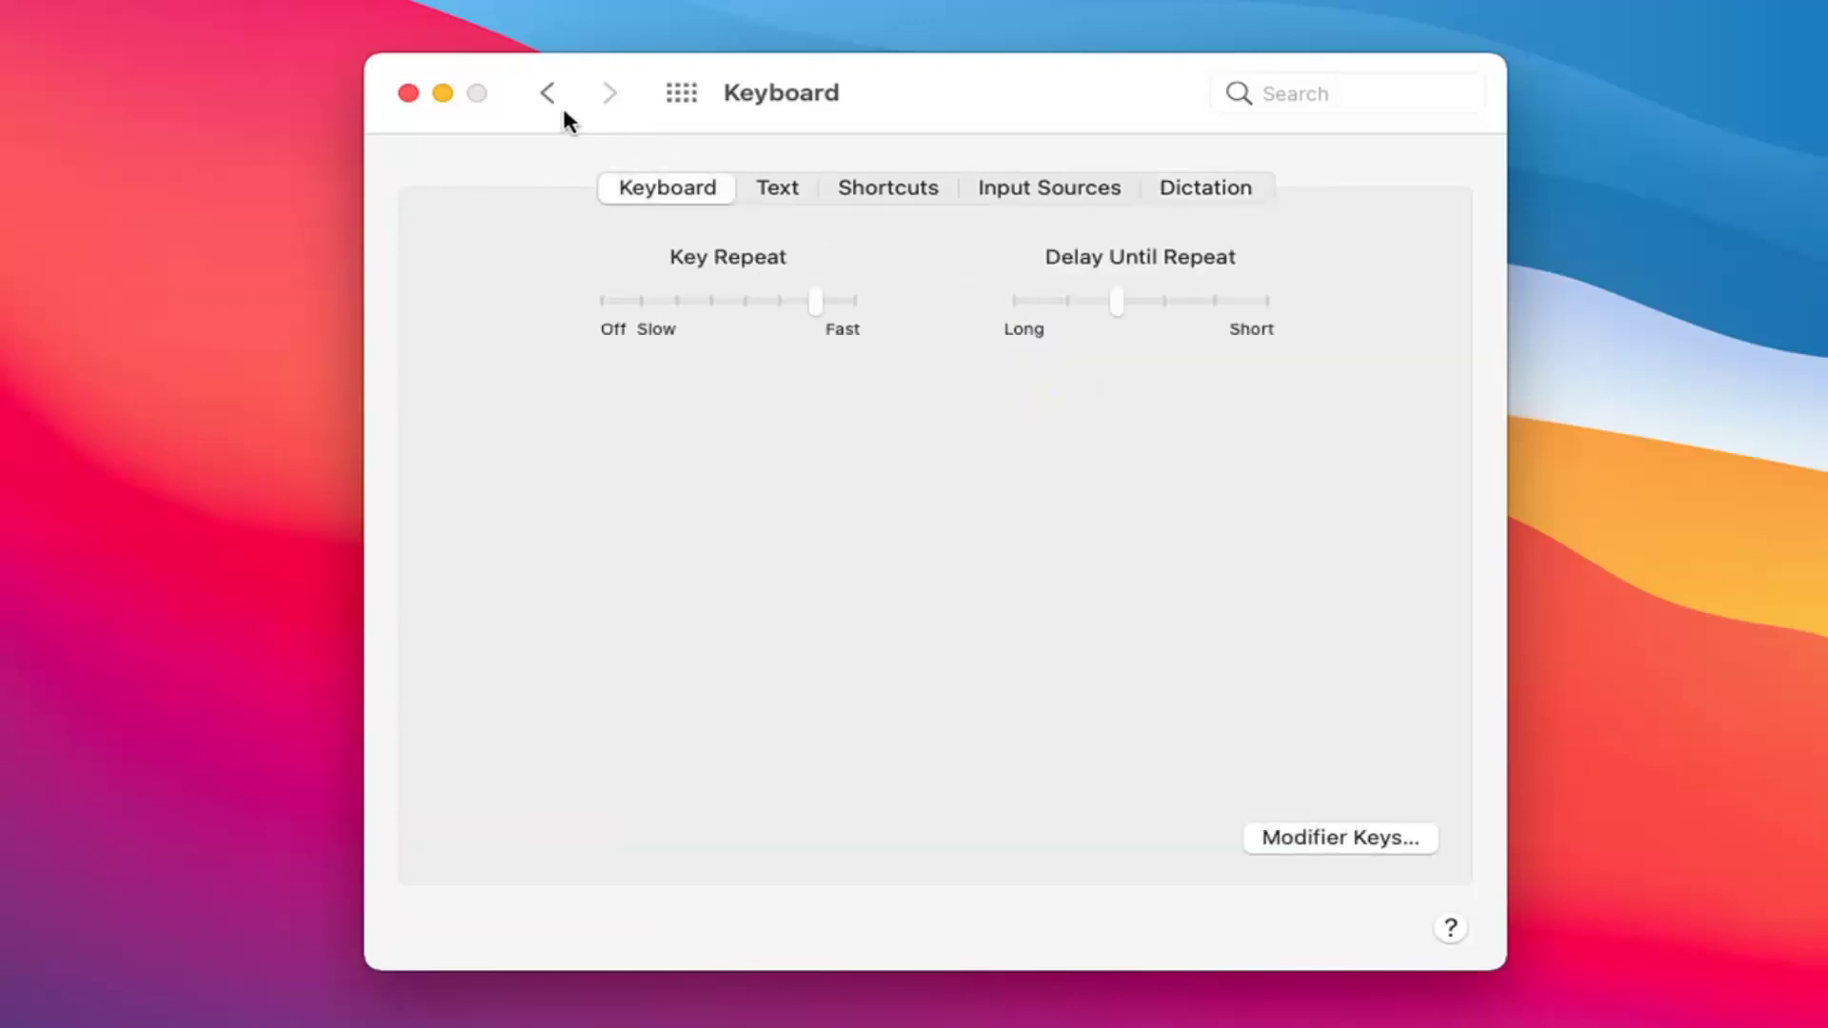
click(551, 94)
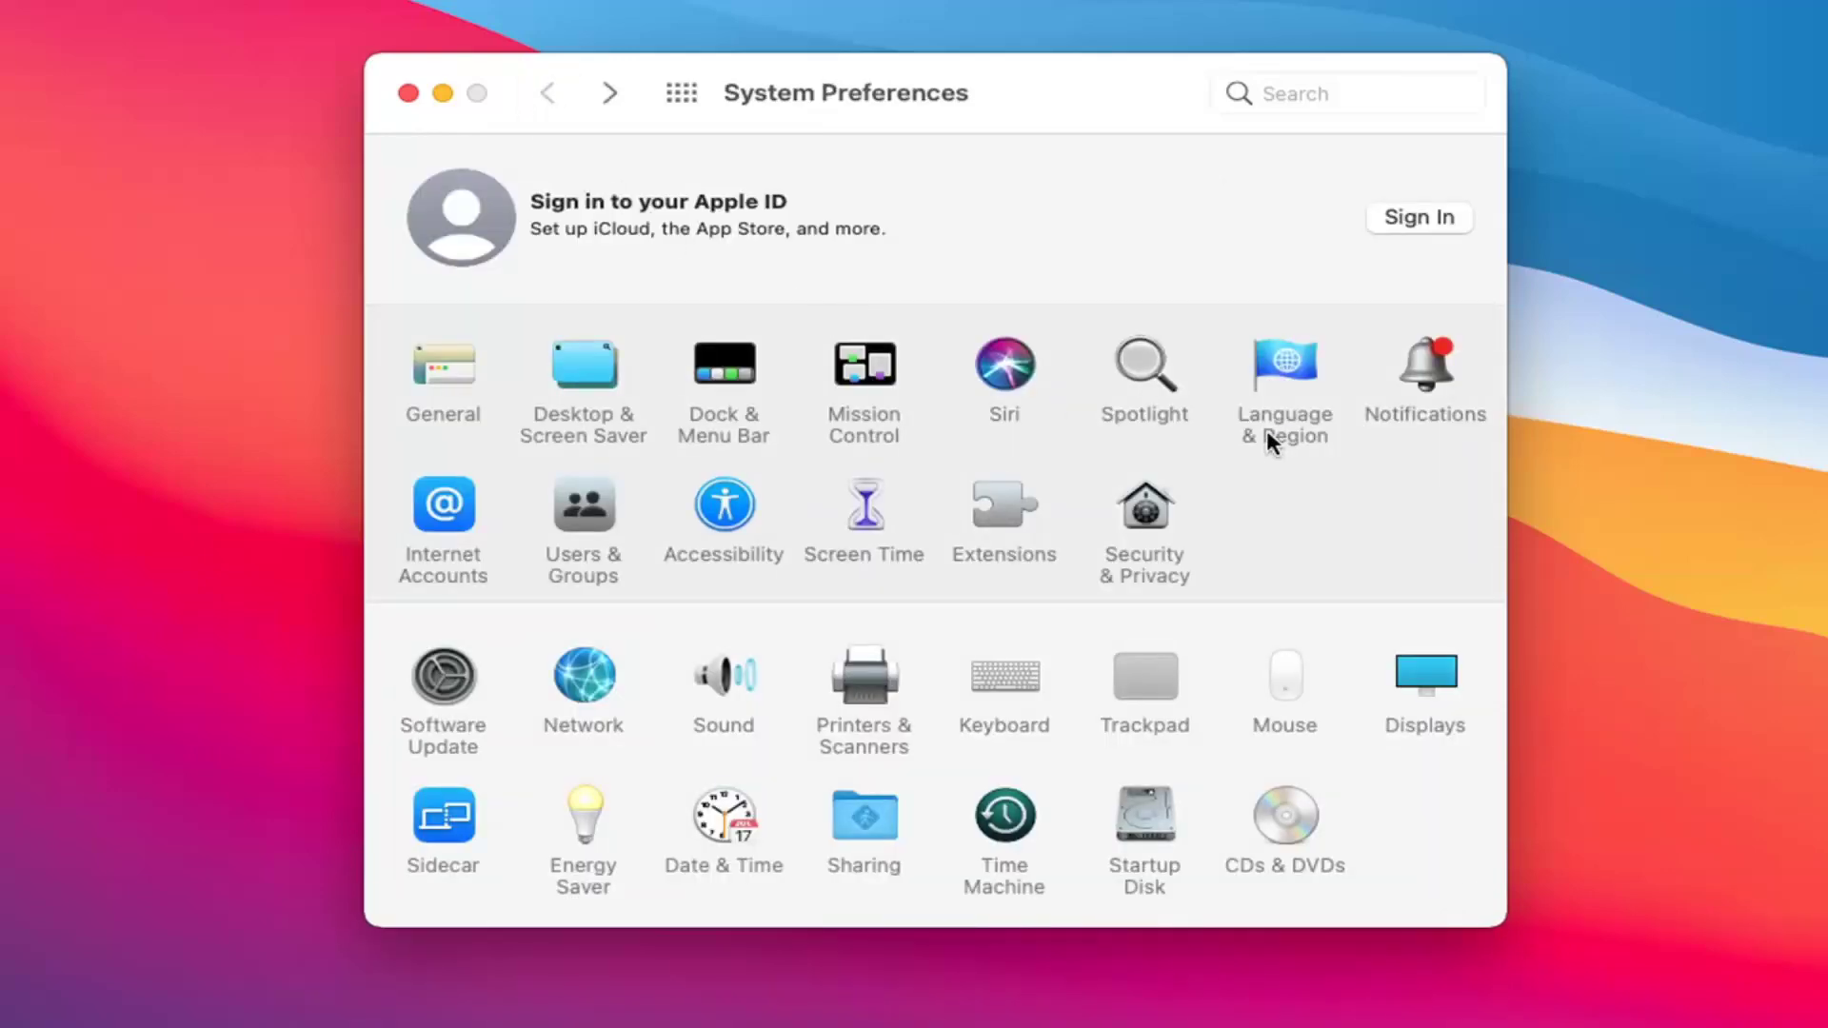
Open Language & Region and add English (Ireland) to the preferred languages
click(1275, 362)
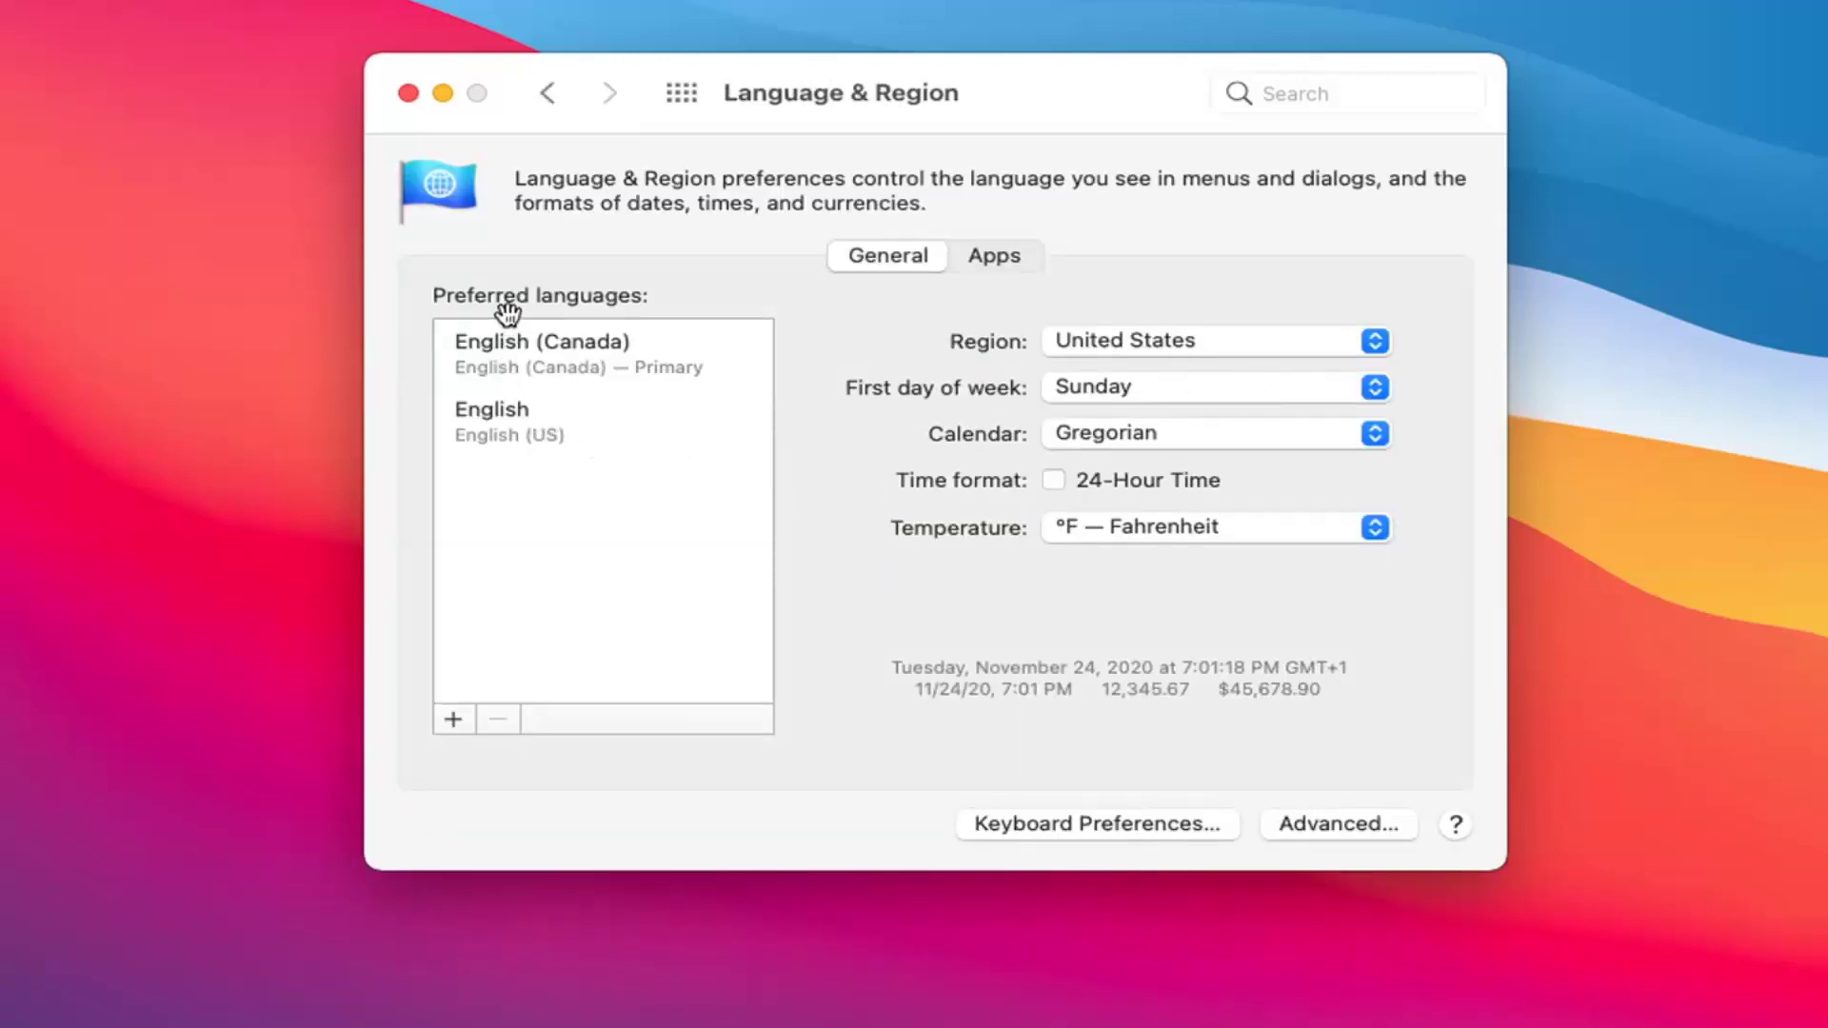
click(453, 727)
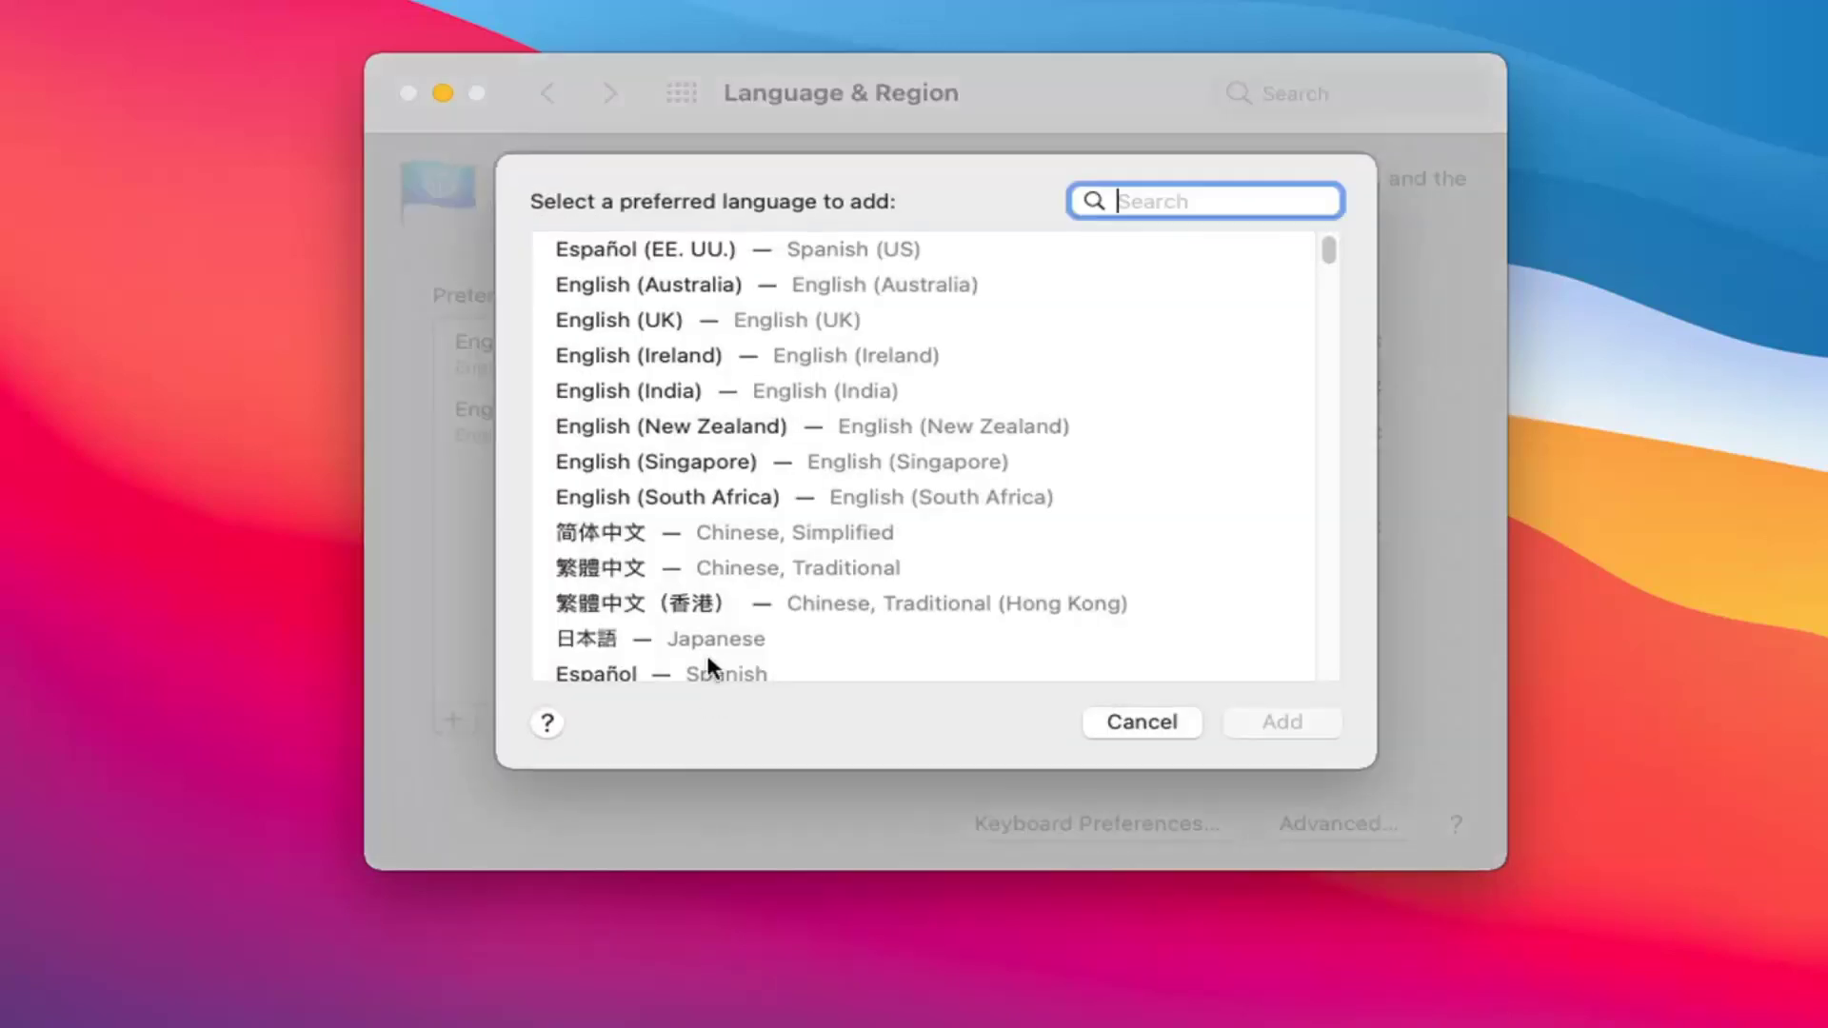
click(599, 359)
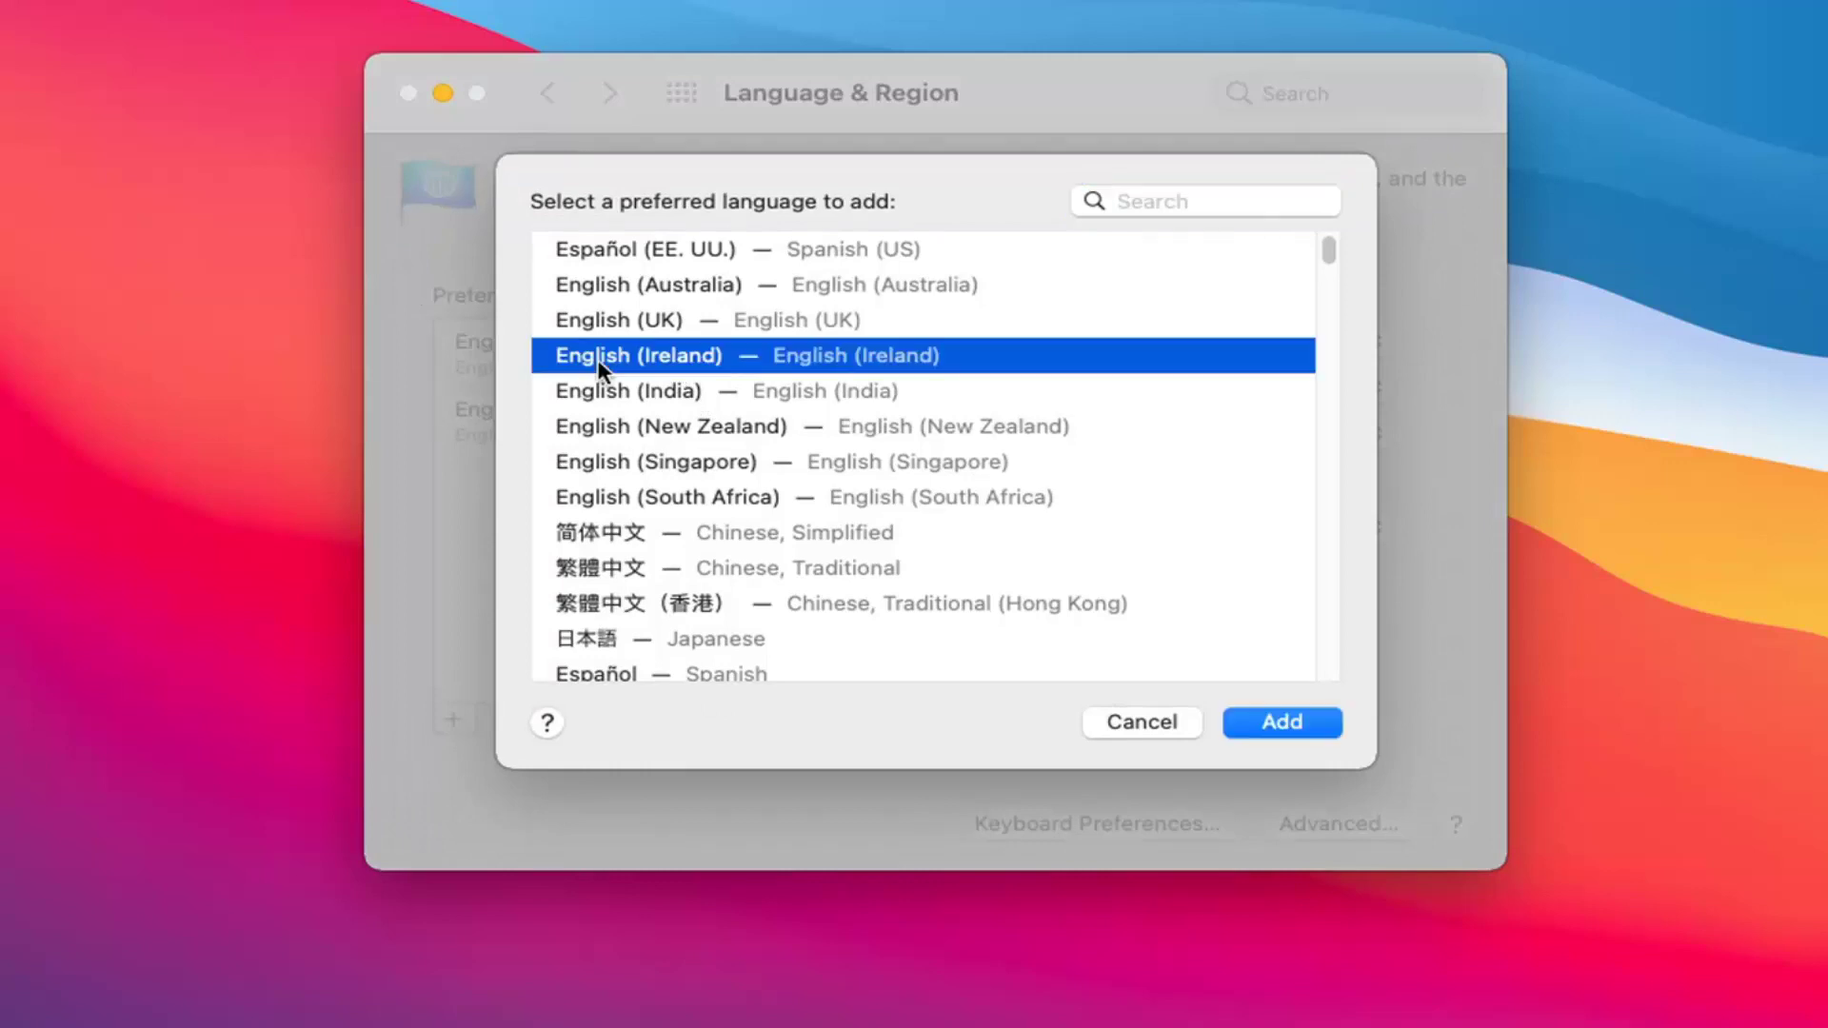
click(1287, 729)
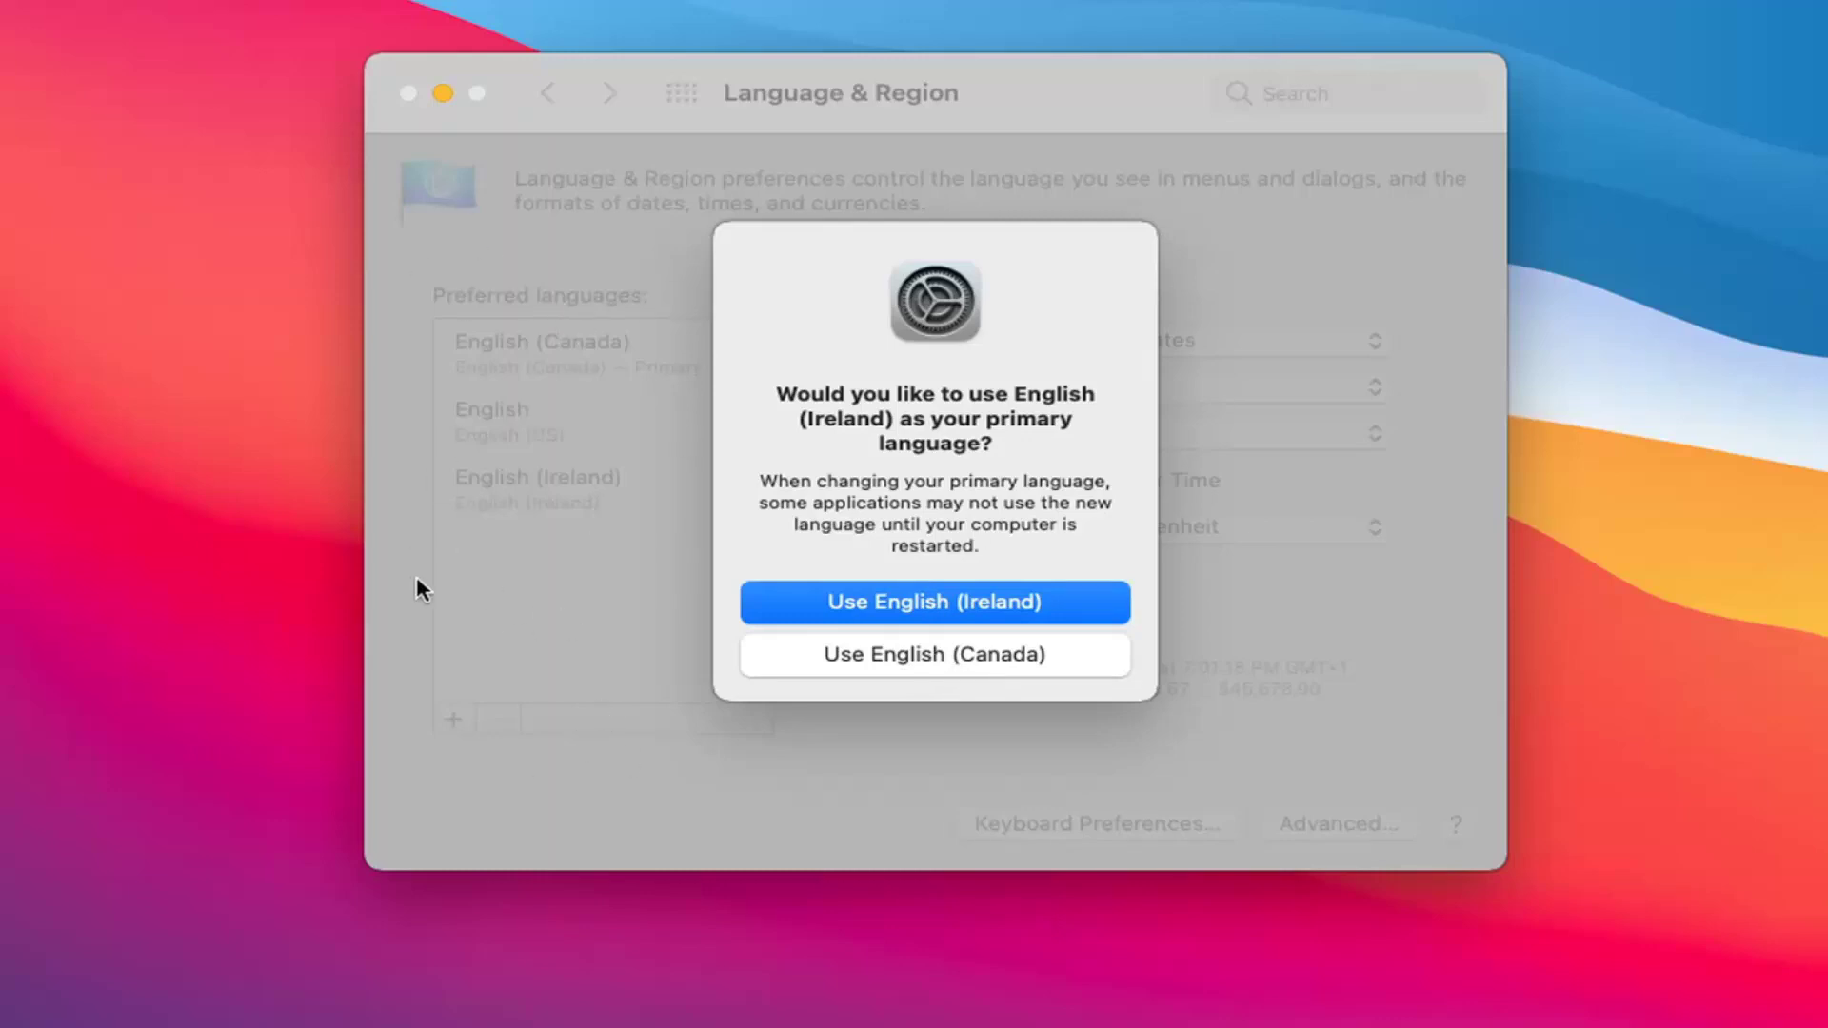
Answer the primary-language prompt with Use English (Canada)
click(814, 652)
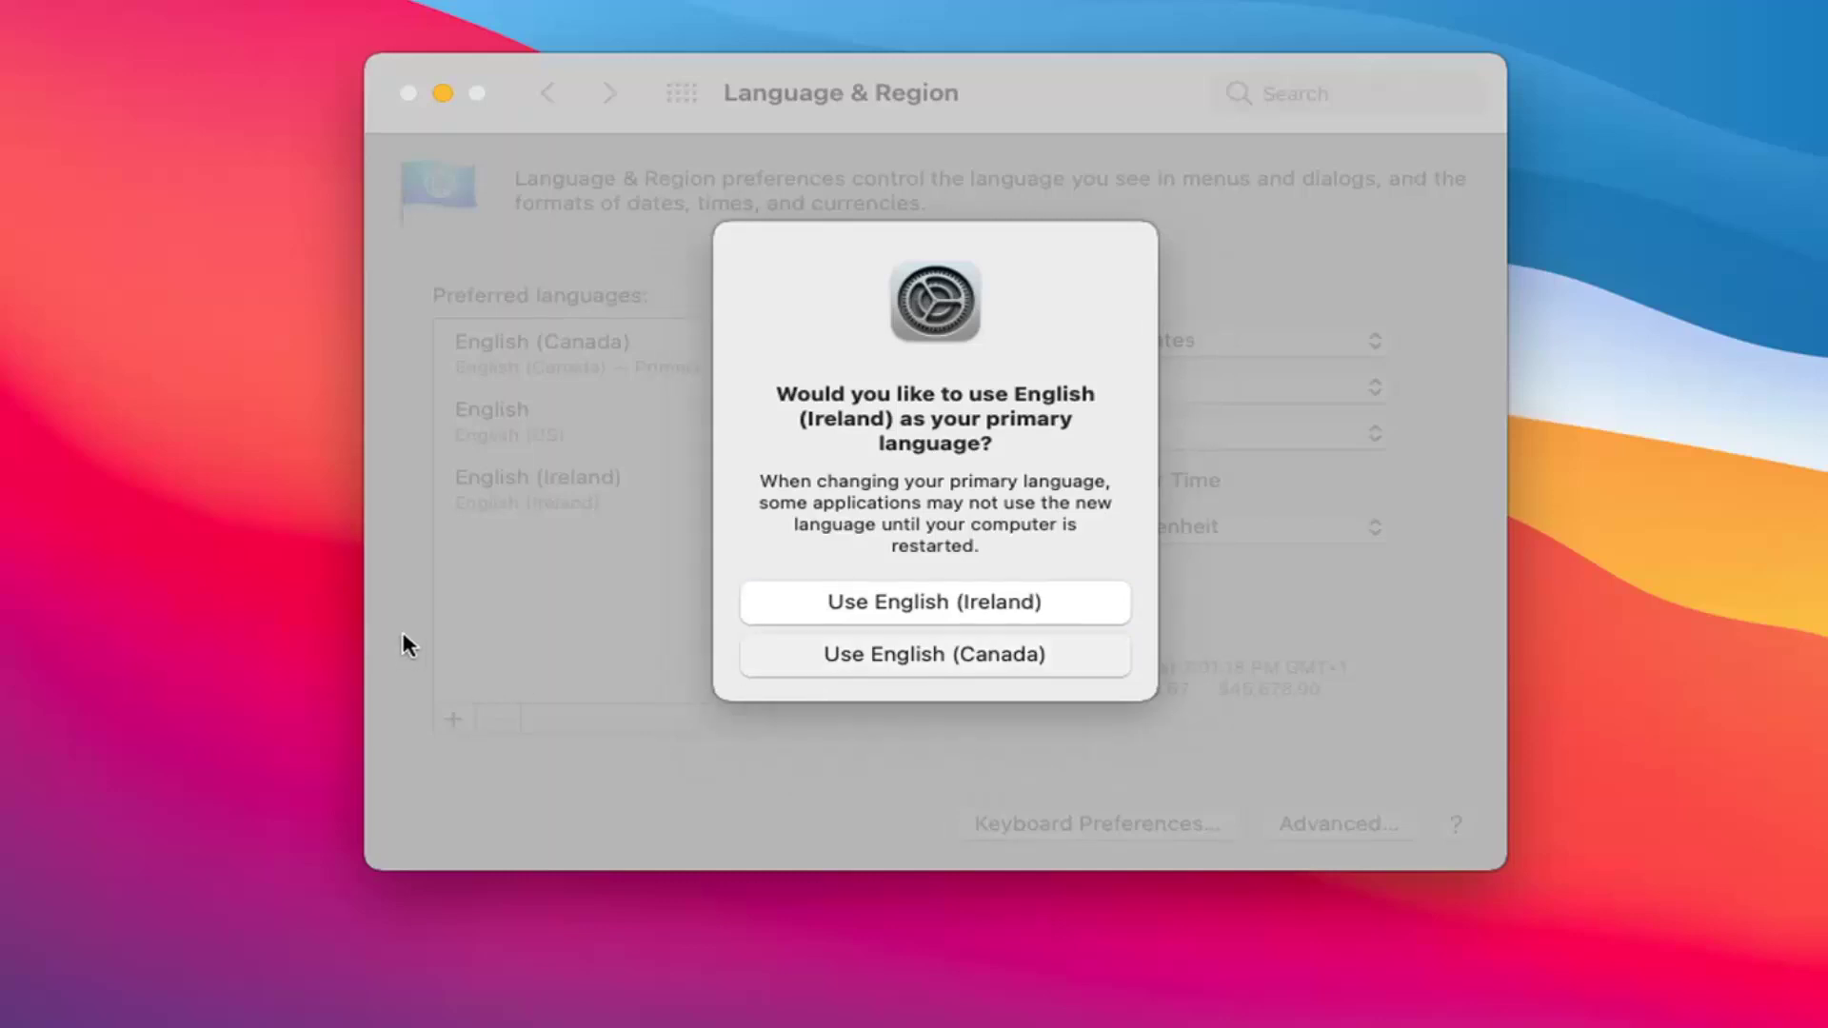